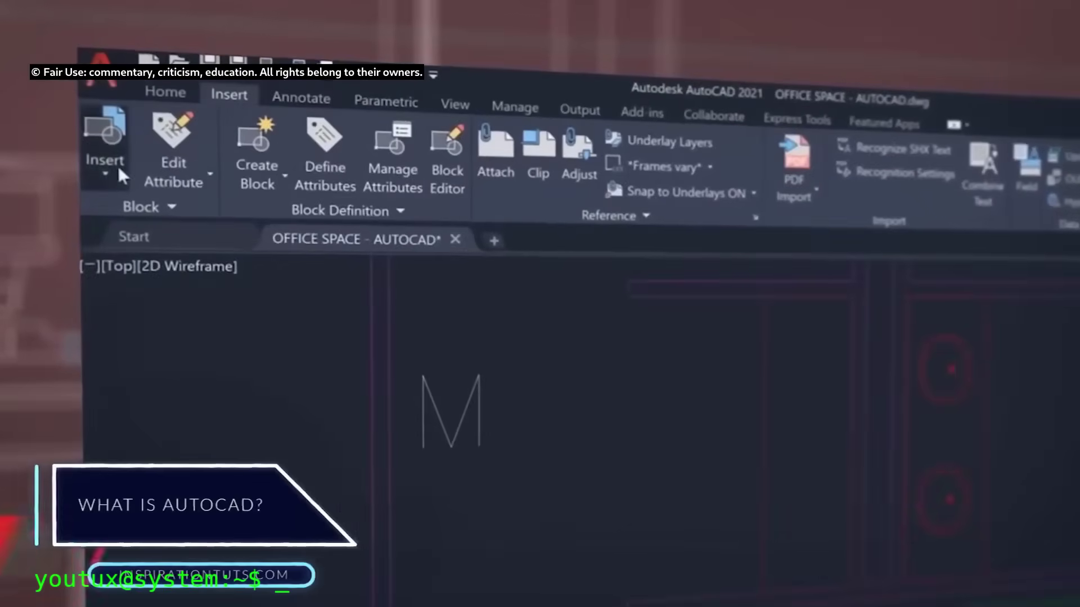
Open the Blocks palette's libraries and load OneDrive's Office Space DWG > Office Space Blocks folder.
{"action": "left_click", "coordinate": [118, 167]}
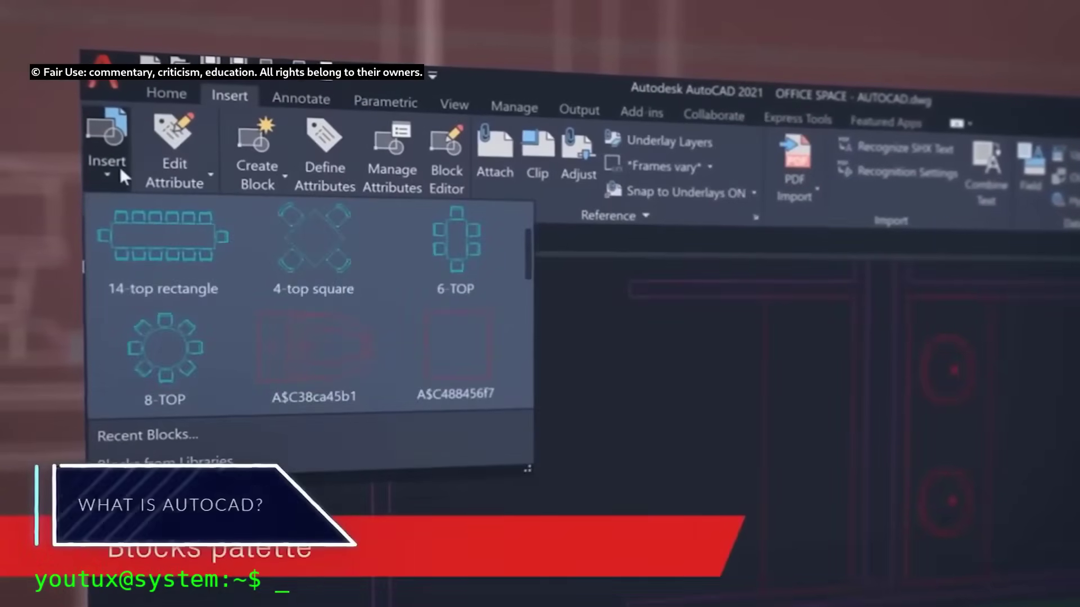
{"action": "left_click", "coordinate": [236, 462]}
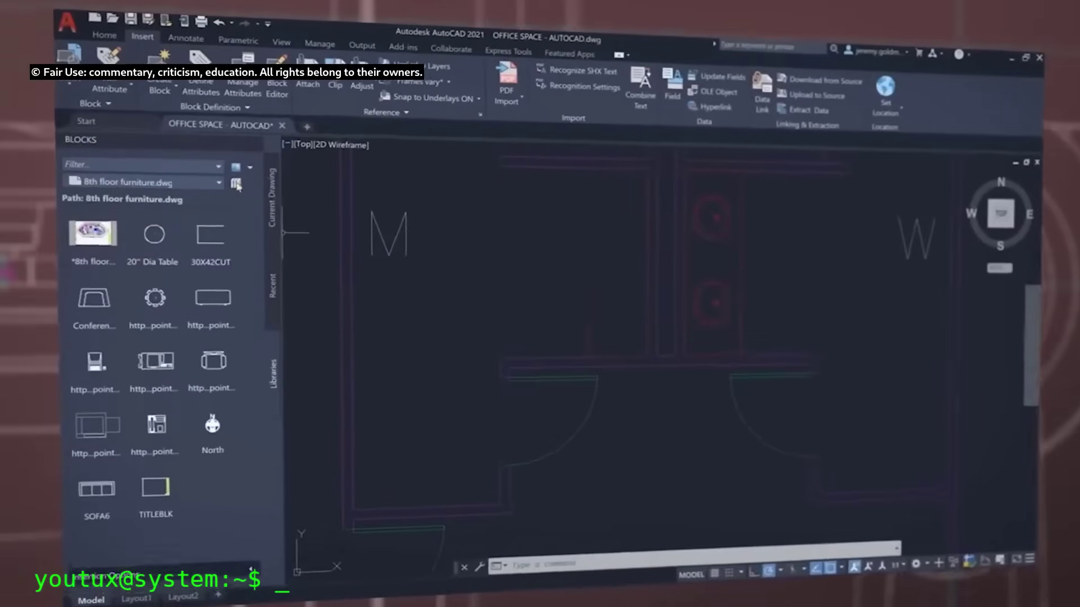
{"action": "left_click", "coordinate": [233, 184]}
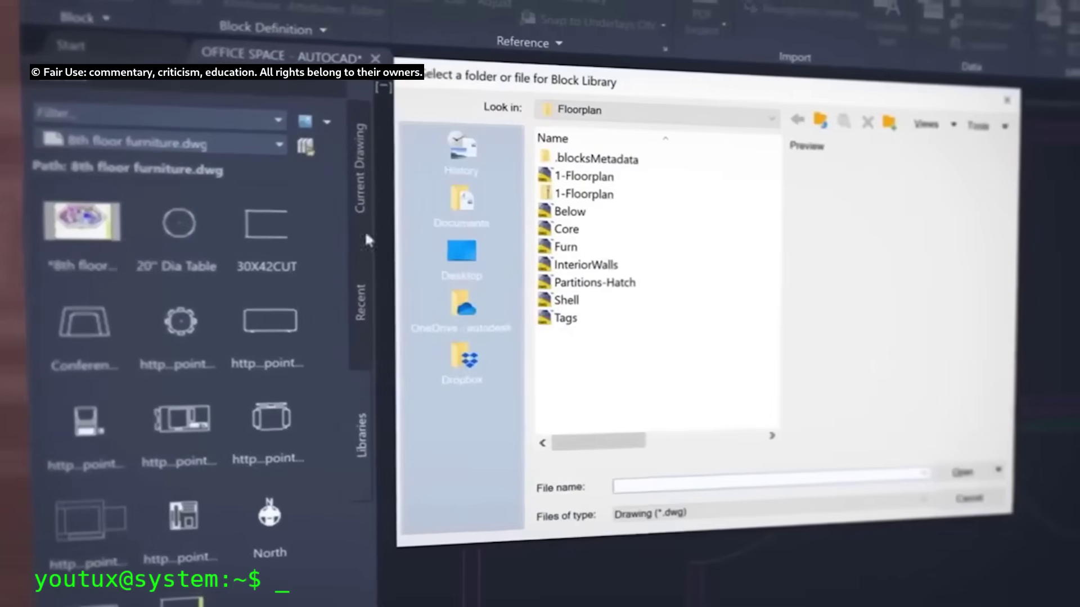
{"action": "left_click", "coordinate": [456, 308]}
{"action": "double_click", "coordinate": [607, 251]}
{"action": "left_click", "coordinate": [617, 196]}
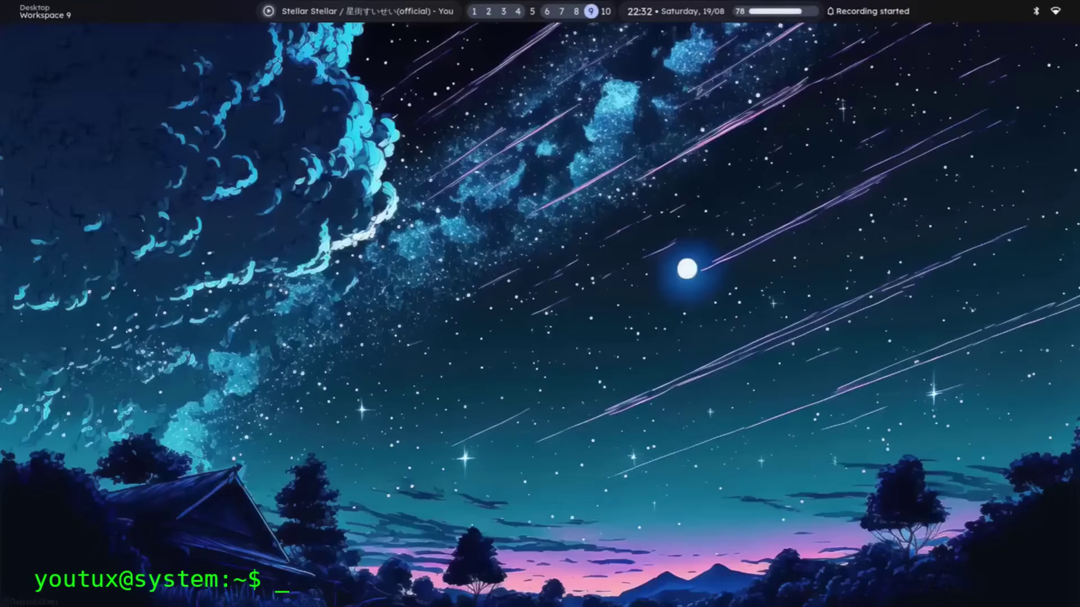
{"action": "key", "text": "super+8"}
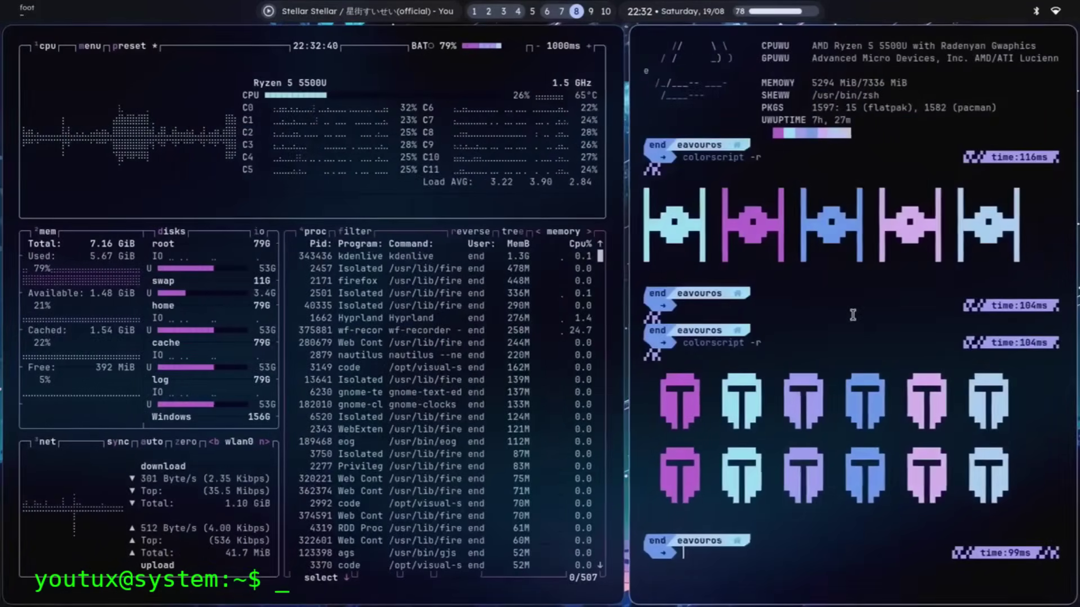
{"action": "key", "text": "super+7"}
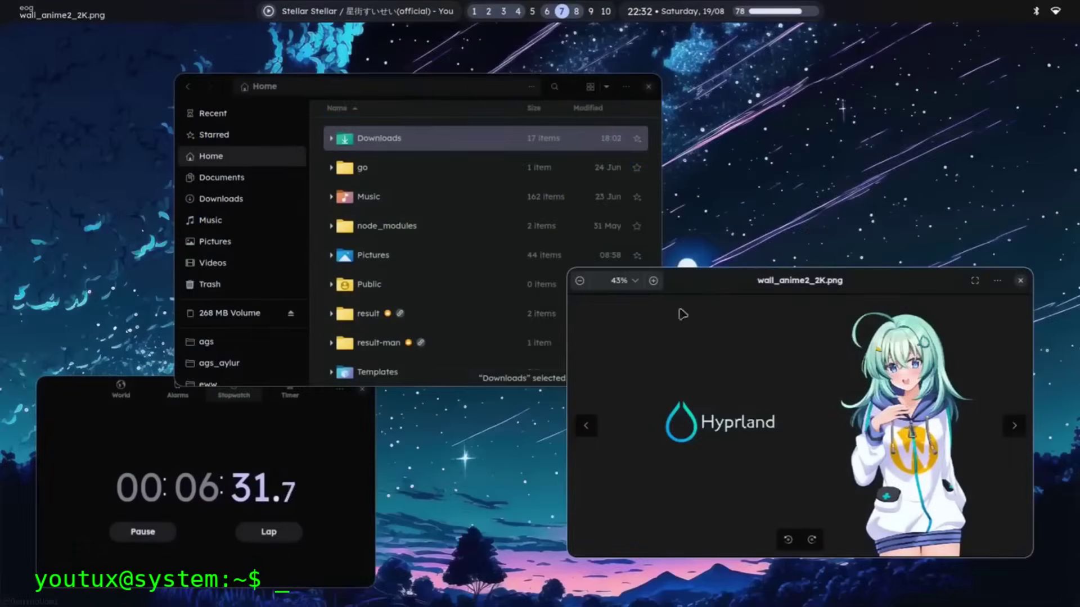
{"action": "key", "text": "super+v"}
{"action": "key", "text": "super+v"}
{"action": "left_click_drag", "start_coordinate": [424, 304], "coordinate": [373, 273]}
{"action": "key", "text": "Right"}
{"action": "key", "text": "Right"}
{"action": "key", "text": "super+6"}
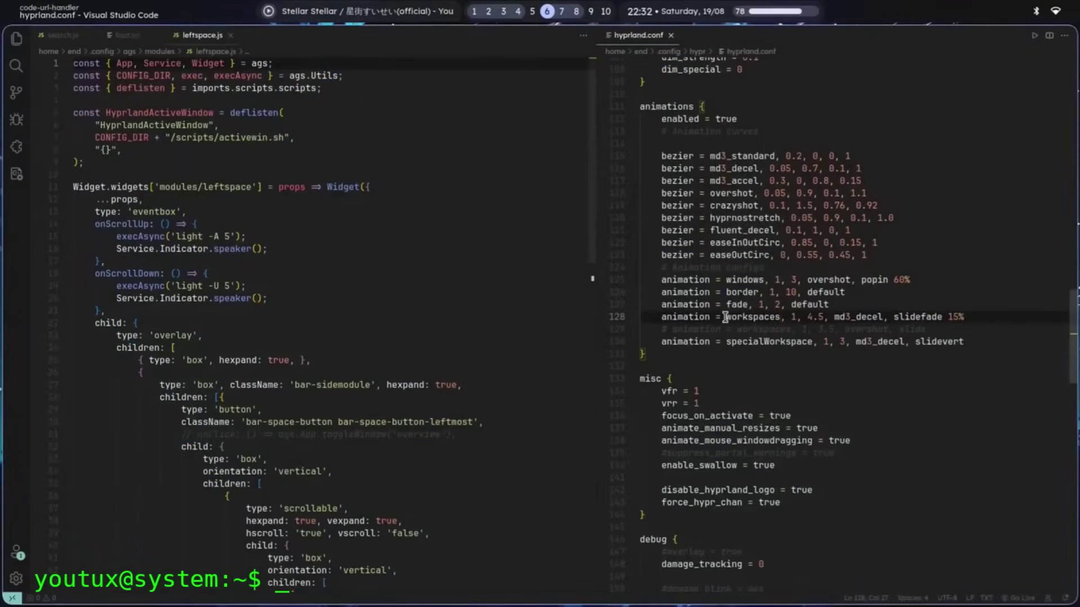
{"action": "key", "text": "ctrl+slash"}
{"action": "key", "text": "Down"}
{"action": "key", "text": "ctrl+slash"}
{"action": "key", "text": "ctrl+s"}
{"action": "key", "text": "super+7"}
{"action": "key", "text": "super+8"}
{"action": "key", "text": "super+6"}
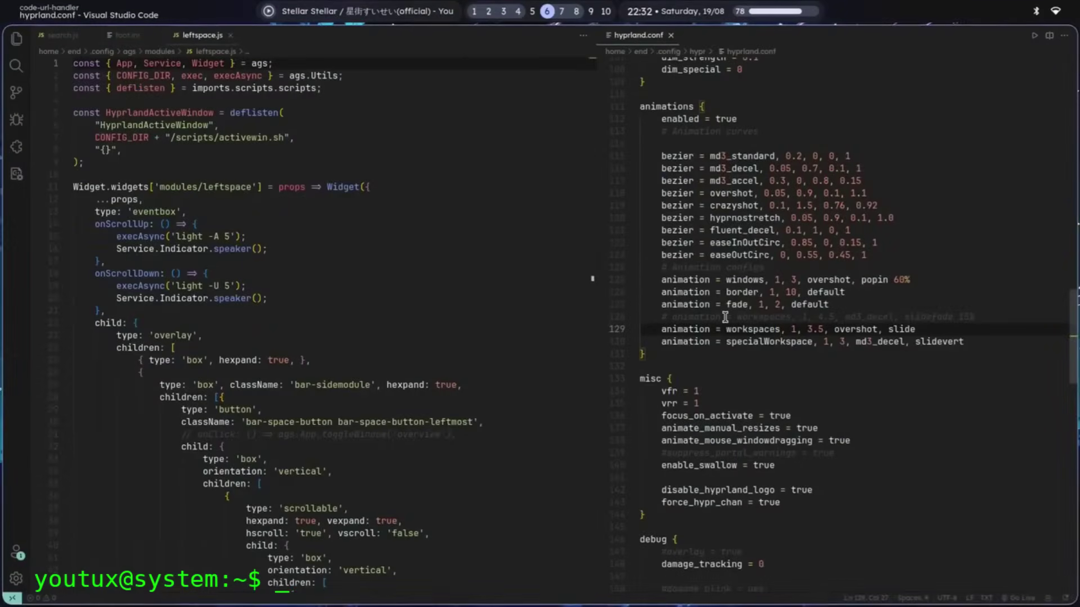
{"action": "key", "text": "ctrl+slash"}
{"action": "key", "text": "Up"}
{"action": "key", "text": "ctrl+slash"}
{"action": "key", "text": "ctrl+s"}
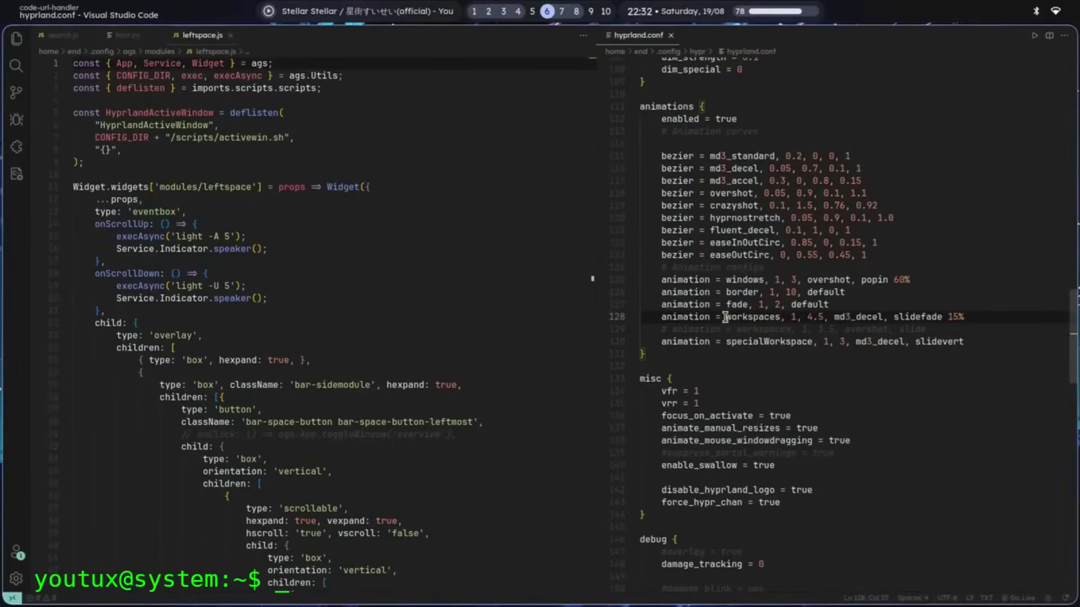
{"action": "key", "text": "super+4"}
{"action": "key", "text": "super+5"}
{"action": "key", "text": "super+Return"}
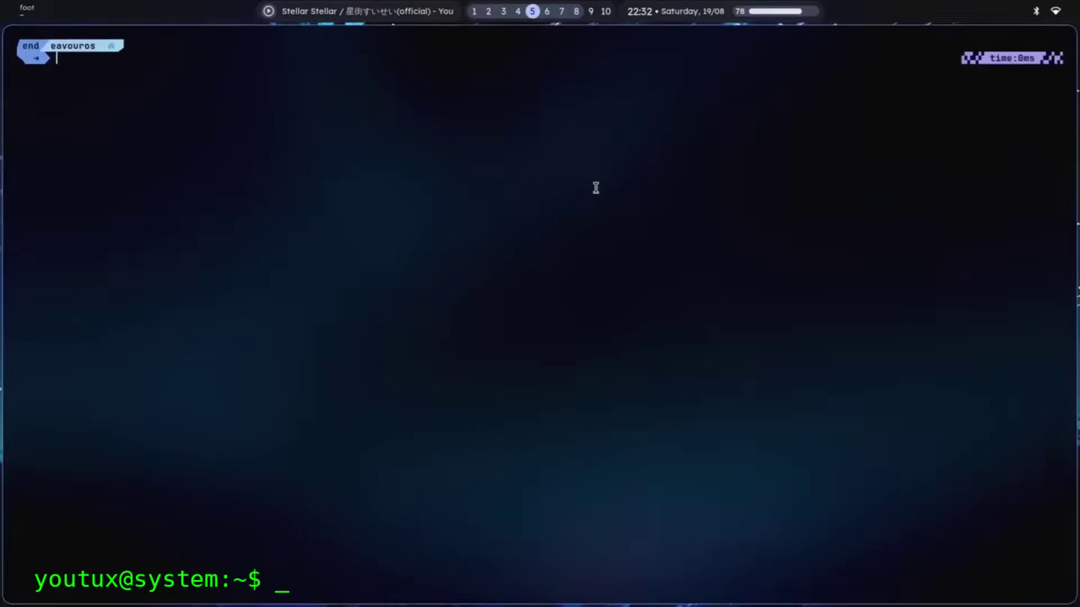
{"action": "key", "text": "super+Return"}
{"action": "key", "text": "super+Return"}
{"action": "key", "text": "super+Return"}
{"action": "key", "text": "super+Return"}
{"action": "key", "text": "super+Return"}
{"action": "key", "text": "super+Return"}
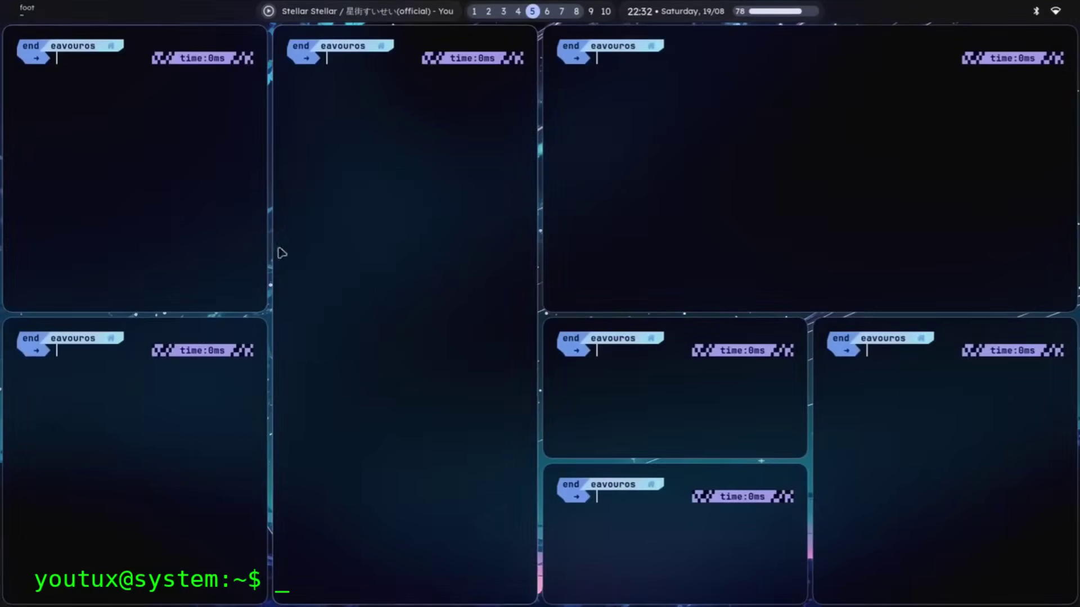
{"action": "key", "text": "super+j"}
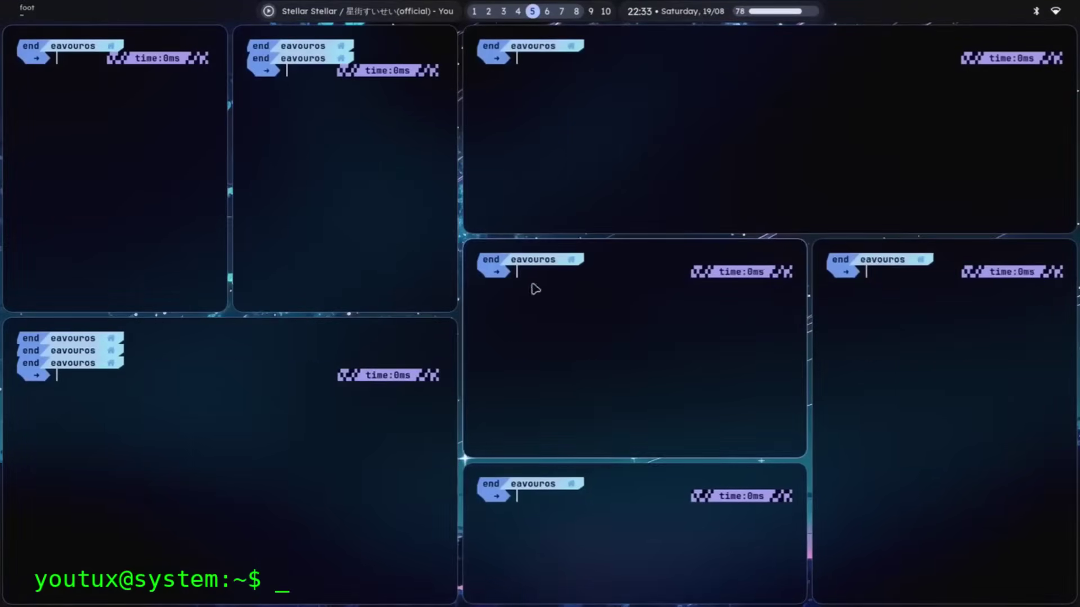
{"action": "left_click_drag", "start_coordinate": [778, 507], "coordinate": [749, 458]}
{"action": "left_click_drag", "start_coordinate": [197, 272], "coordinate": [244, 323]}
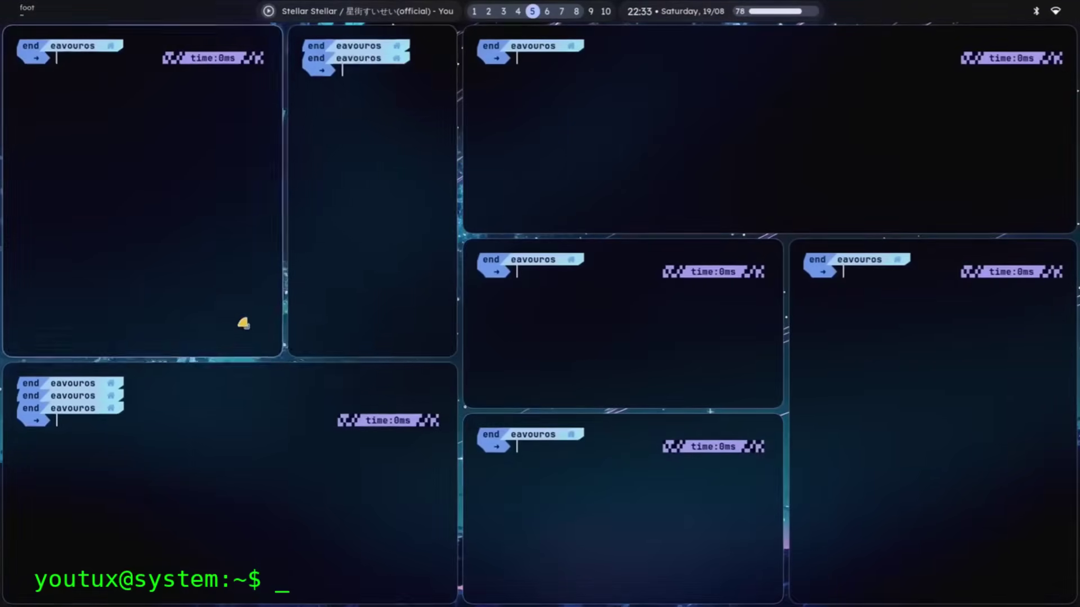
{"action": "left_click_drag", "start_coordinate": [403, 352], "coordinate": [494, 258]}
{"action": "key", "text": "super+q"}
{"action": "key", "text": "super+q"}
{"action": "key", "text": "super+q"}
{"action": "key", "text": "super+q"}
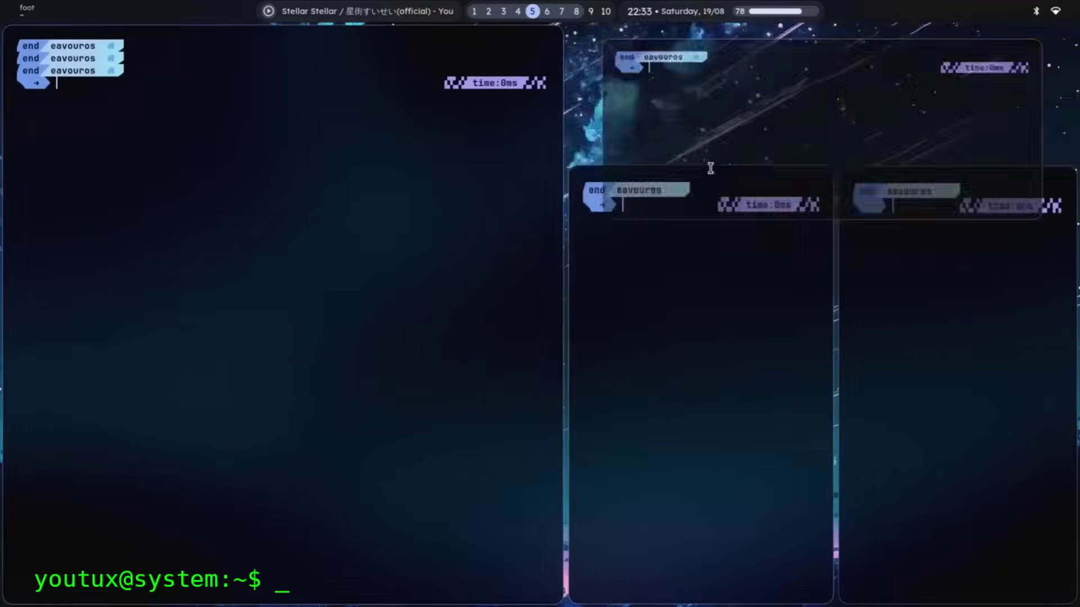
{"action": "key", "text": "super+q"}
{"action": "key", "text": "super+q"}
{"action": "key", "text": "super+q"}
{"action": "key", "text": "super+6"}
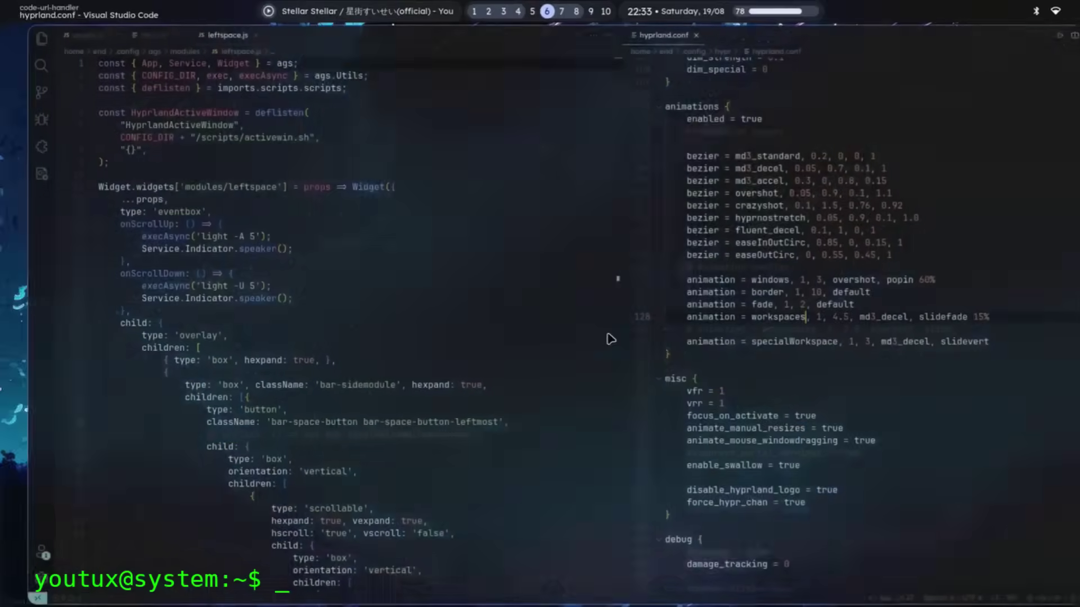
{"action": "key", "text": "super+7"}
{"action": "key", "text": "super+8"}
{"action": "key", "text": "super+9"}
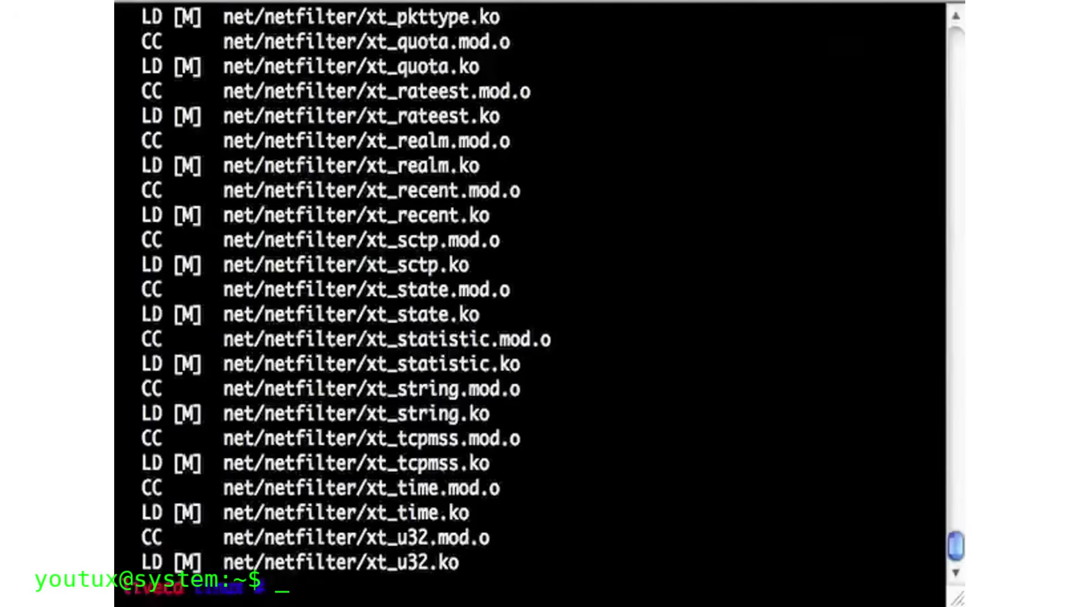
Run 'make modules_install' at the terminal prompt to install the compiled kernel modules.
{"action": "type", "text": "make"}
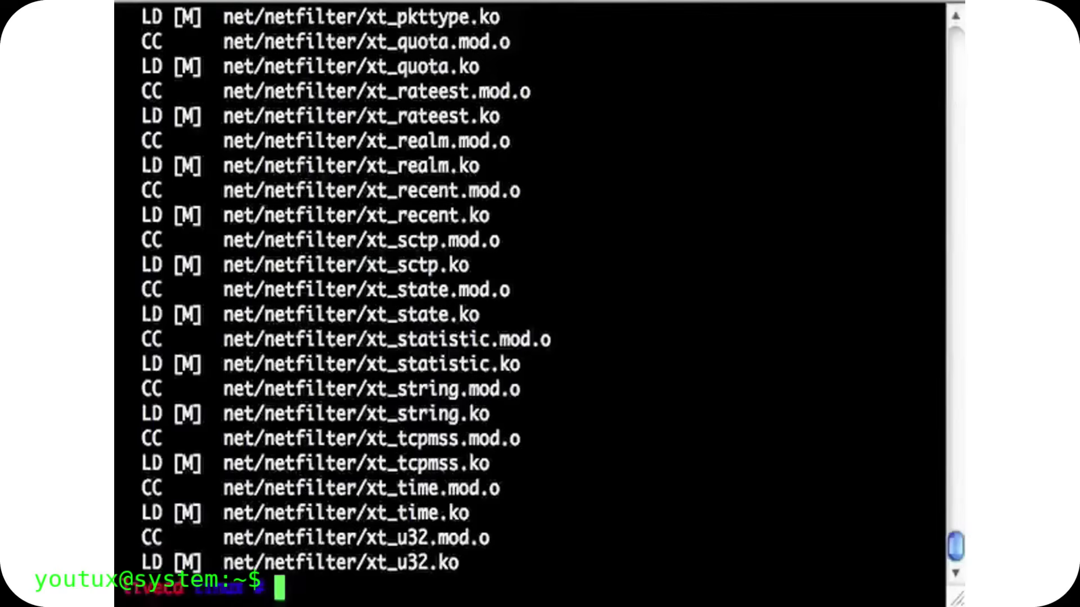
{"action": "type", "text": "make modules_"}
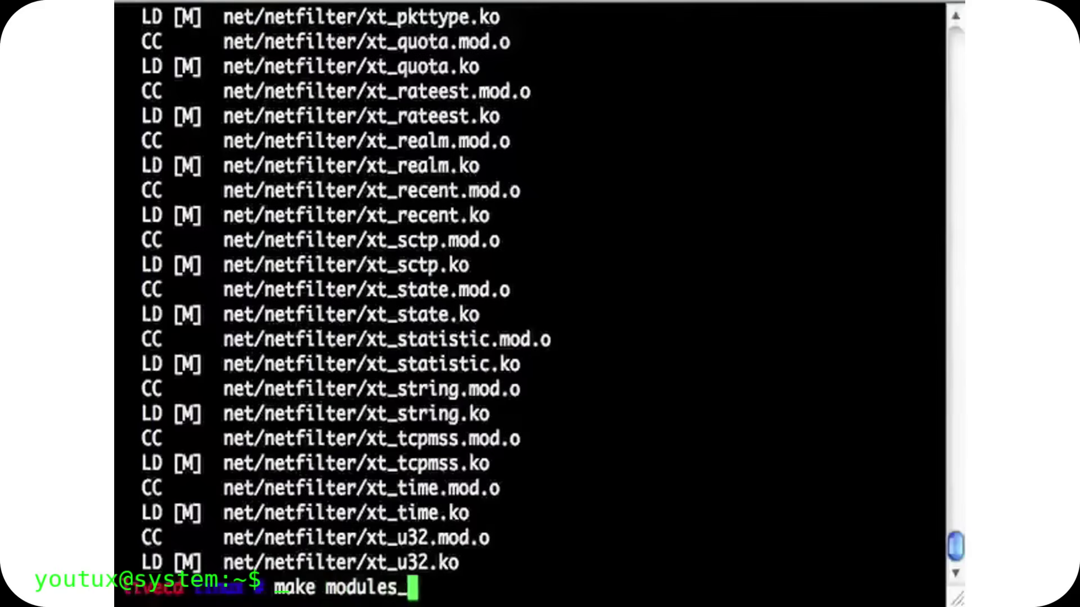
{"action": "type", "text": "install"}
{"action": "key", "text": "Return"}
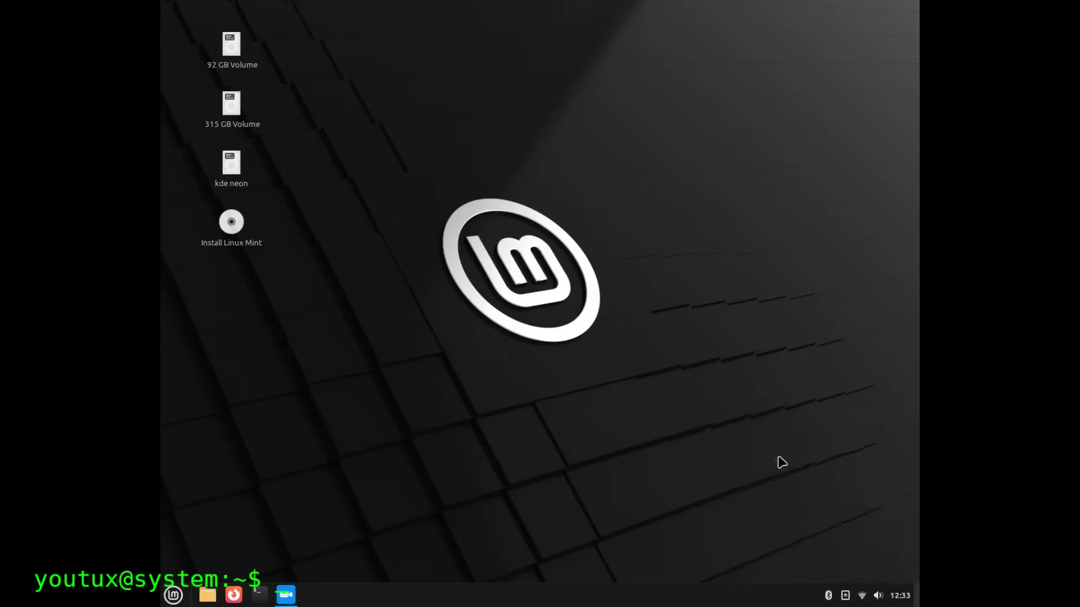
Move the Applets window to the middle and select the Menu applet.
{"action": "left_click_drag", "start_coordinate": [562, 141], "coordinate": [631, 161]}
{"action": "scroll", "coordinate": [653, 346], "scroll_direction": "down", "scroll_amount": 5}
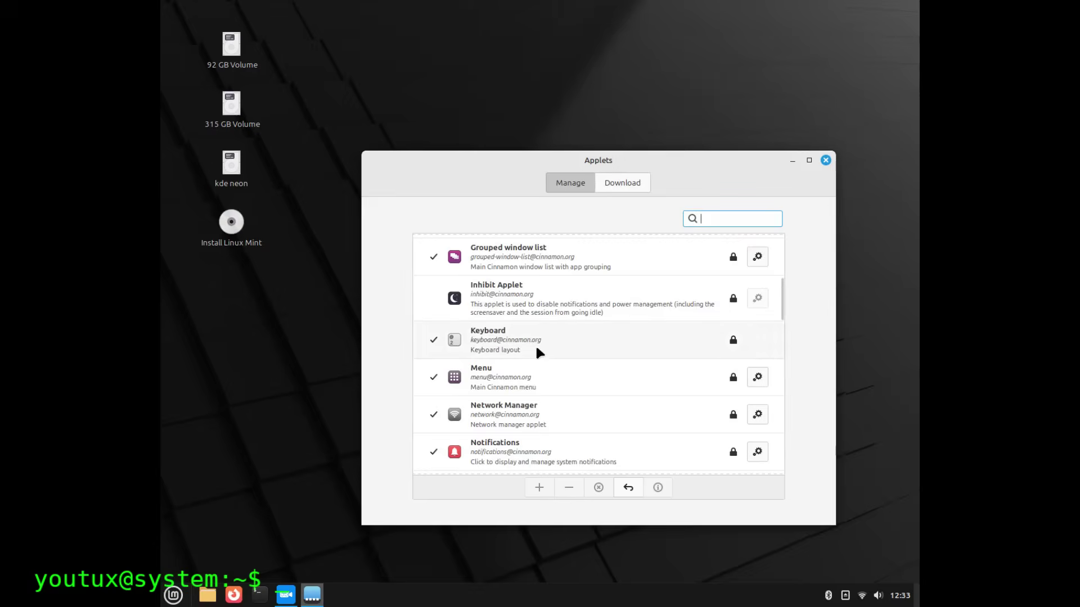
{"action": "left_click", "coordinate": [539, 352]}
{"action": "left_click", "coordinate": [534, 373]}
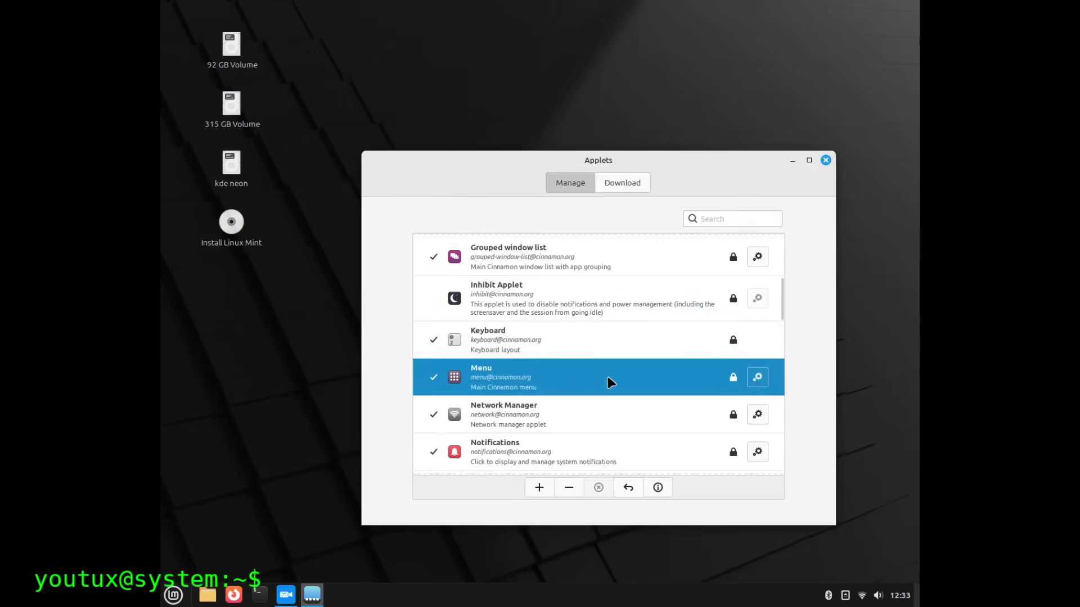
Review the Menu applet's settings, close them and the Applets manager, then show the panel's options.
{"action": "left_click", "coordinate": [758, 384]}
{"action": "left_click_drag", "start_coordinate": [496, 45], "coordinate": [644, 135]}
{"action": "left_click", "coordinate": [795, 123]}
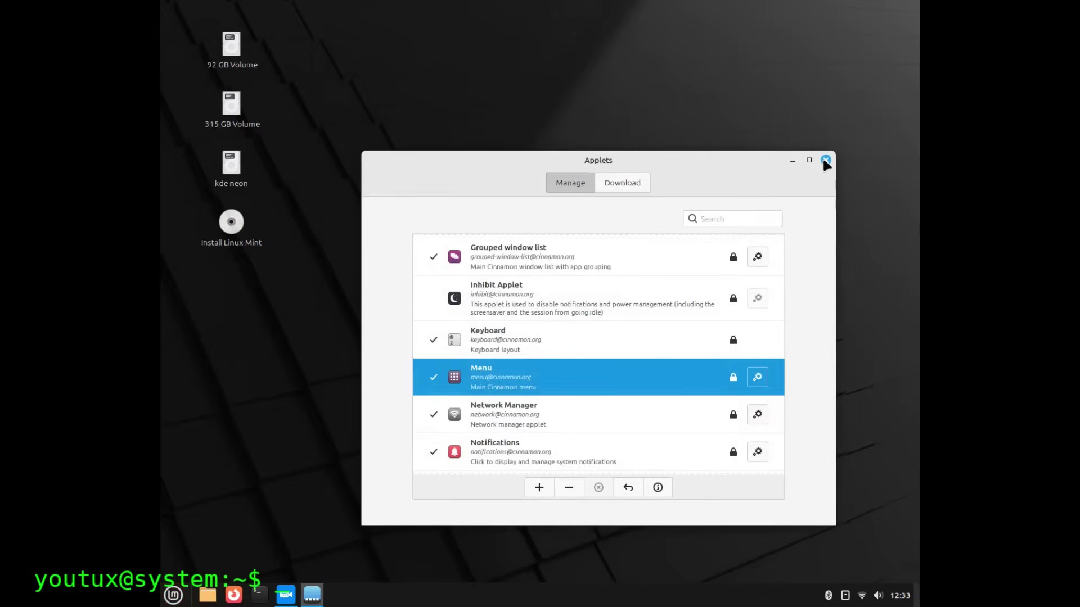
{"action": "left_click", "coordinate": [826, 161]}
{"action": "right_click", "coordinate": [796, 599]}
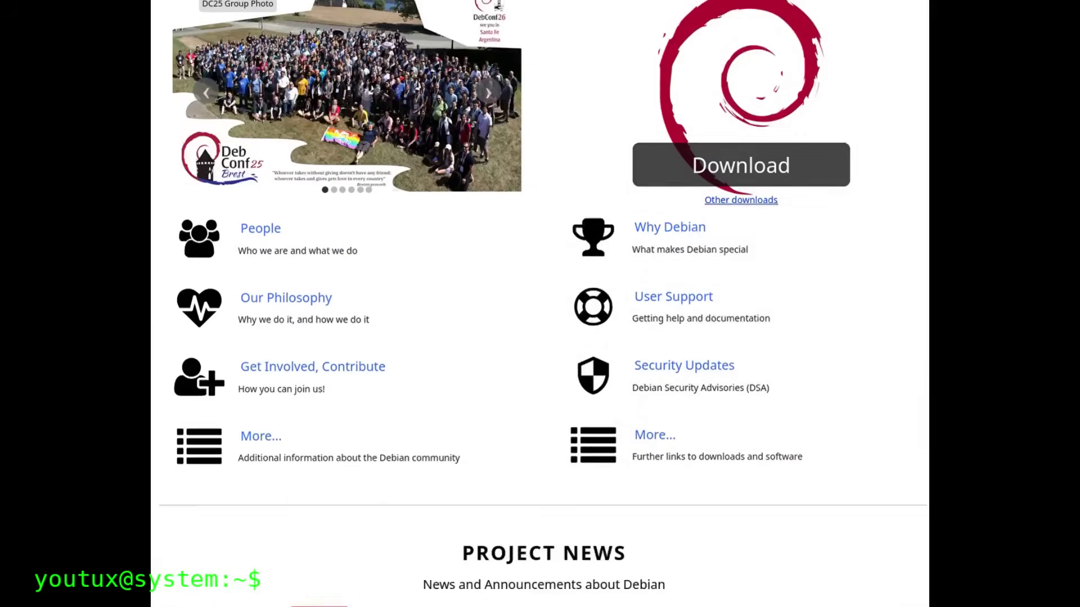
Read Debian's Why Debian page, then return home and open Our Philosophy.
{"action": "scroll", "coordinate": [540, 303], "scroll_direction": "up", "scroll_amount": 1}
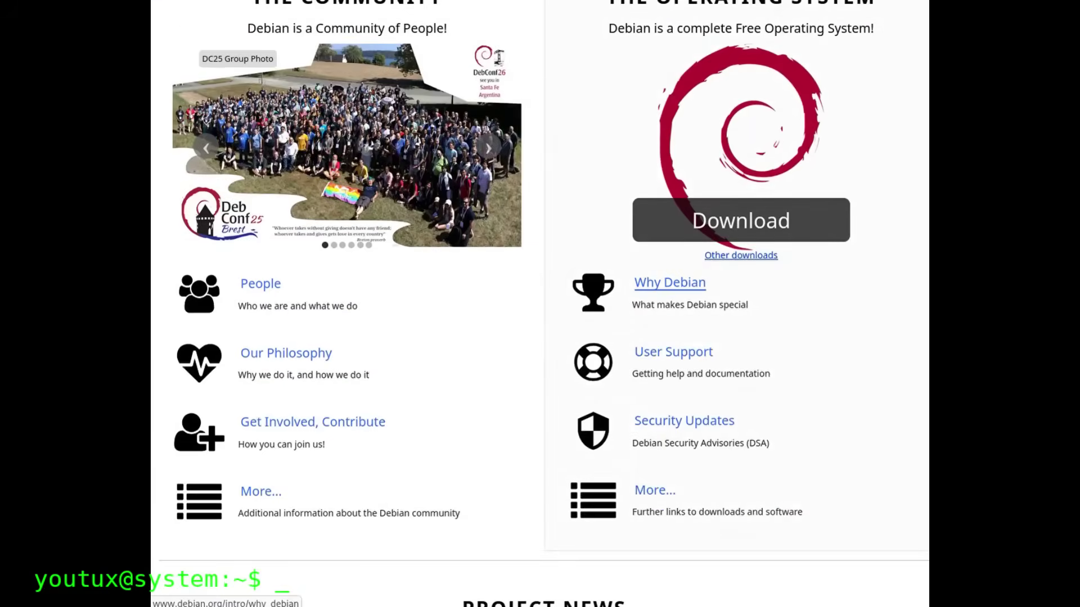
{"action": "left_click", "coordinate": [670, 282]}
{"action": "scroll", "coordinate": [540, 304], "scroll_direction": "down", "scroll_amount": 3}
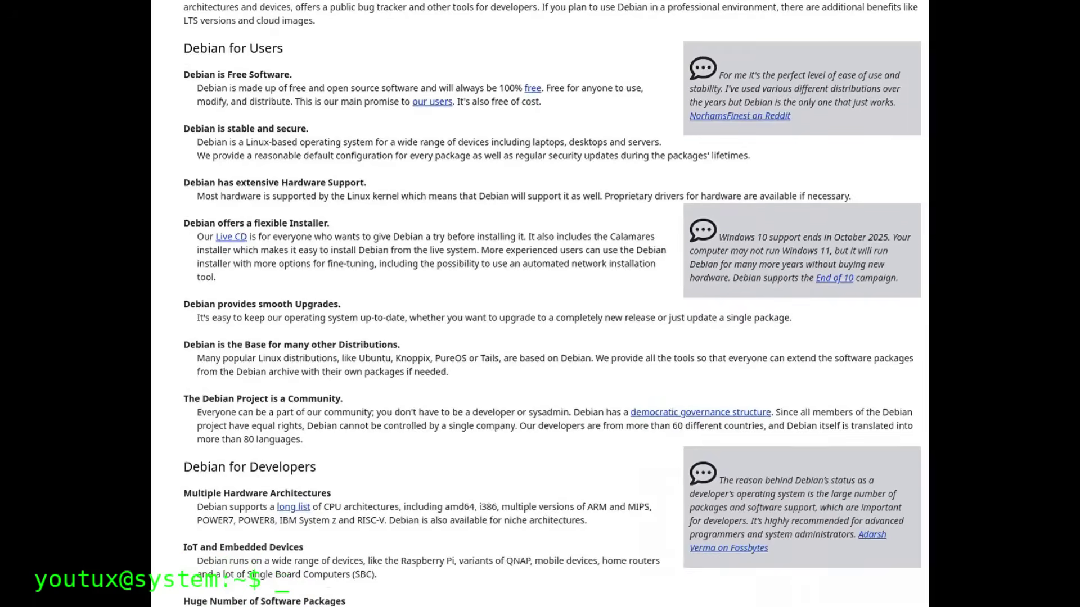
{"action": "scroll", "coordinate": [540, 304], "scroll_direction": "up", "scroll_amount": 3}
{"action": "scroll", "coordinate": [539, 303], "scroll_direction": "down", "scroll_amount": 1}
{"action": "scroll", "coordinate": [539, 304], "scroll_direction": "down", "scroll_amount": 3}
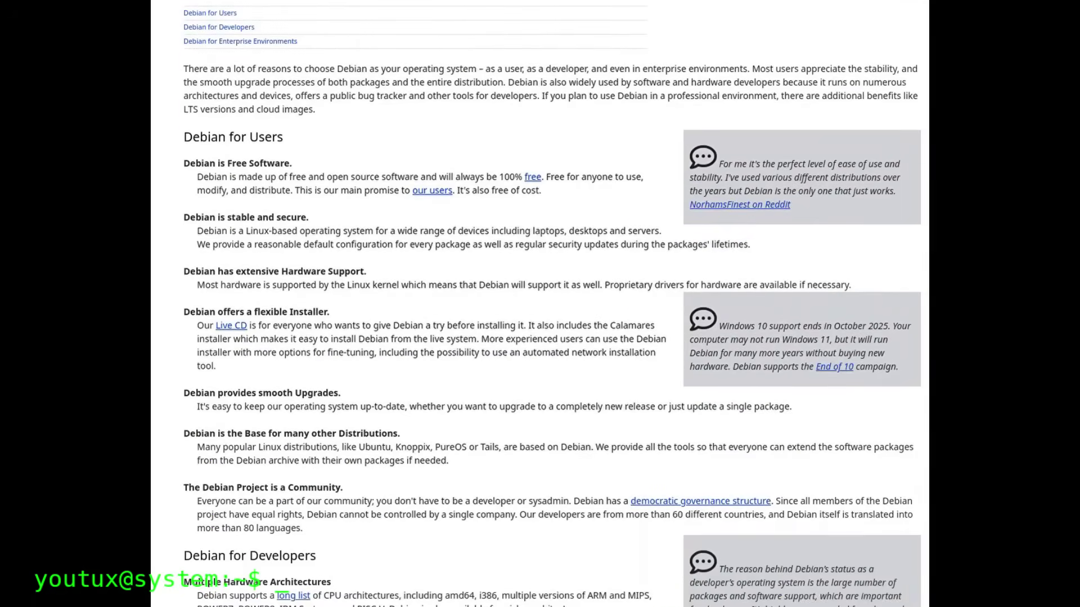
{"action": "scroll", "coordinate": [540, 304], "scroll_direction": "up", "scroll_amount": 5}
{"action": "key", "text": "alt+Left"}
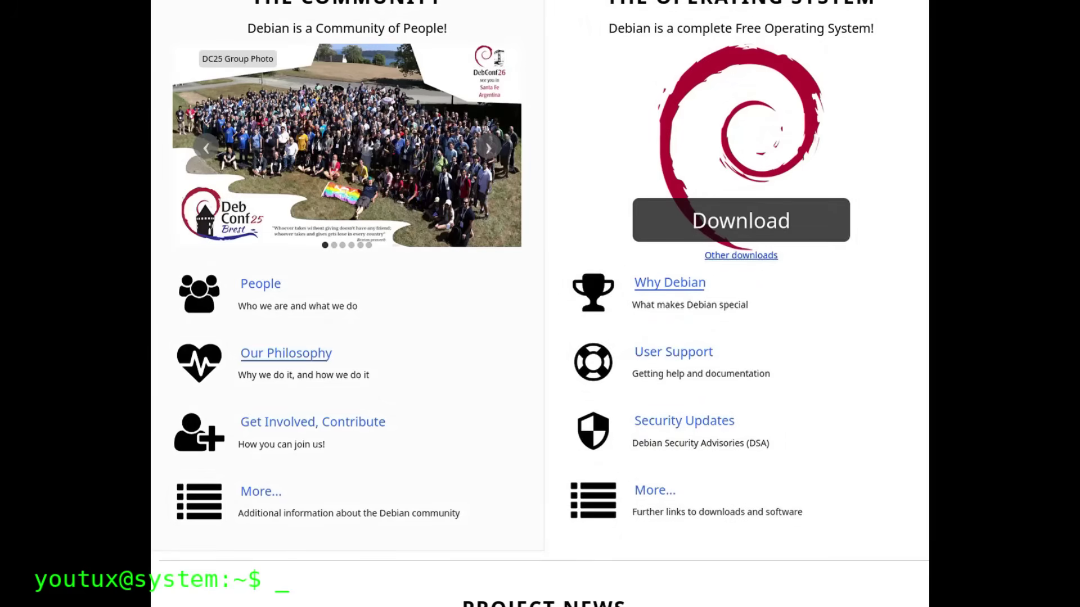
{"action": "left_click", "coordinate": [286, 353]}
Set the panel to always shown, review the Left and Center zone options, and close Panel settings.
{"action": "scroll", "coordinate": [540, 304], "scroll_direction": "down", "scroll_amount": 3}
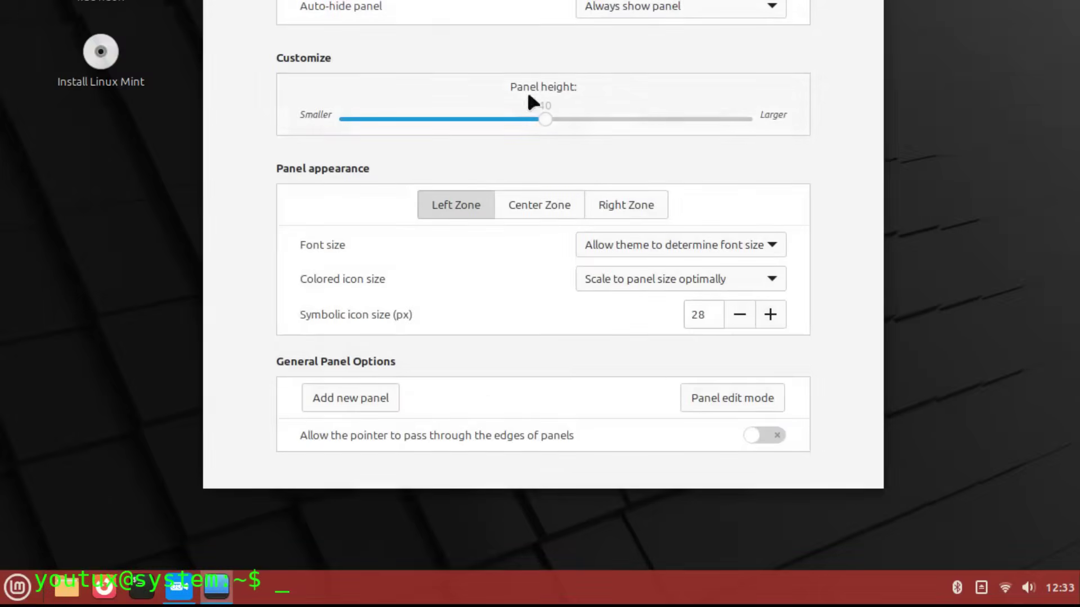
{"action": "left_click", "coordinate": [703, 8]}
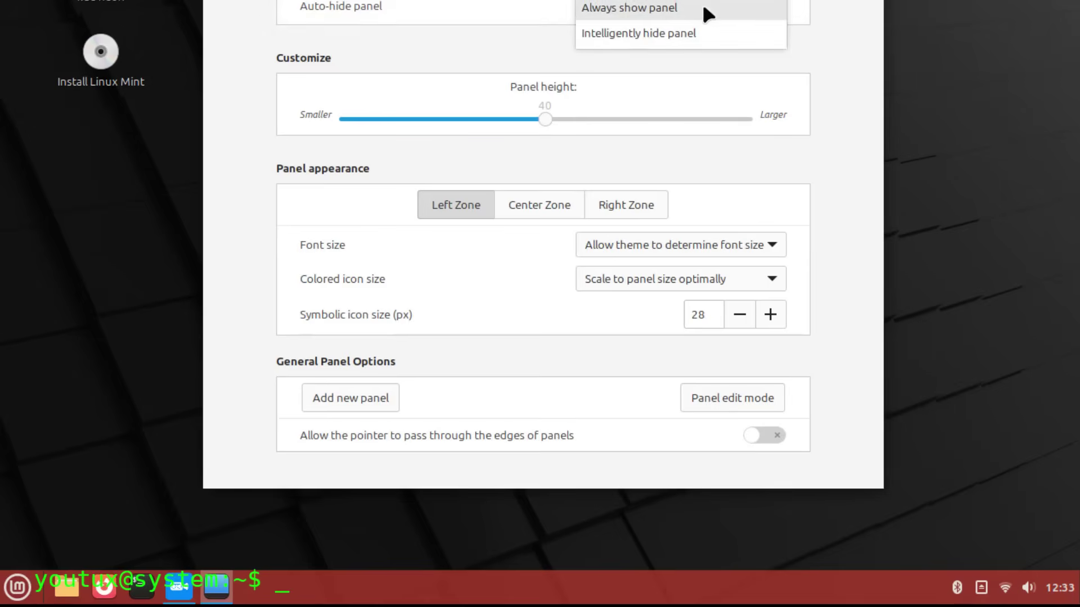
{"action": "left_click", "coordinate": [701, 8]}
{"action": "left_click", "coordinate": [532, 207]}
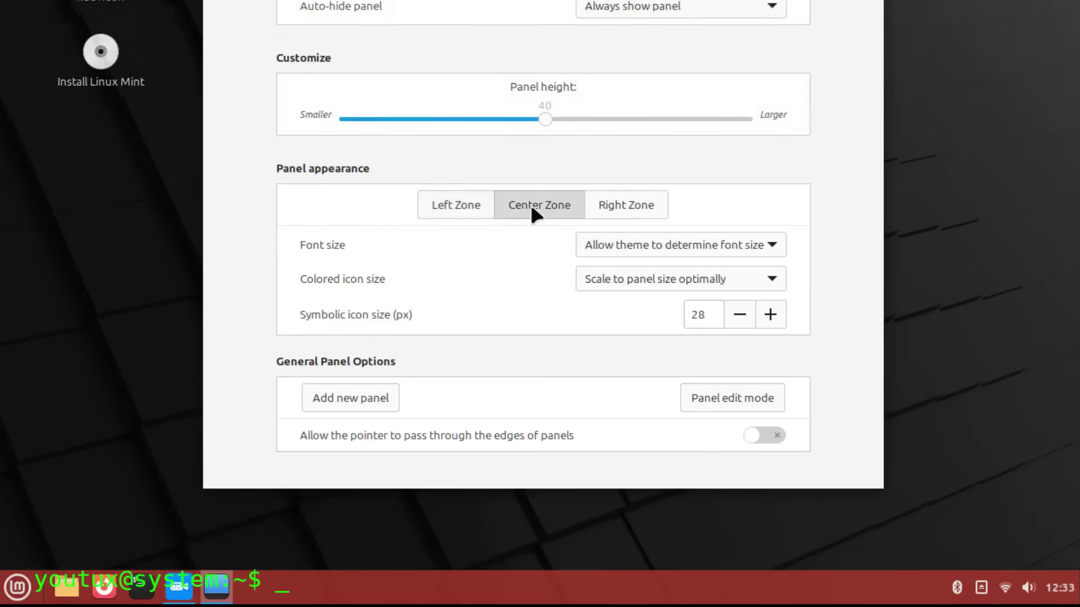
{"action": "left_click", "coordinate": [453, 207]}
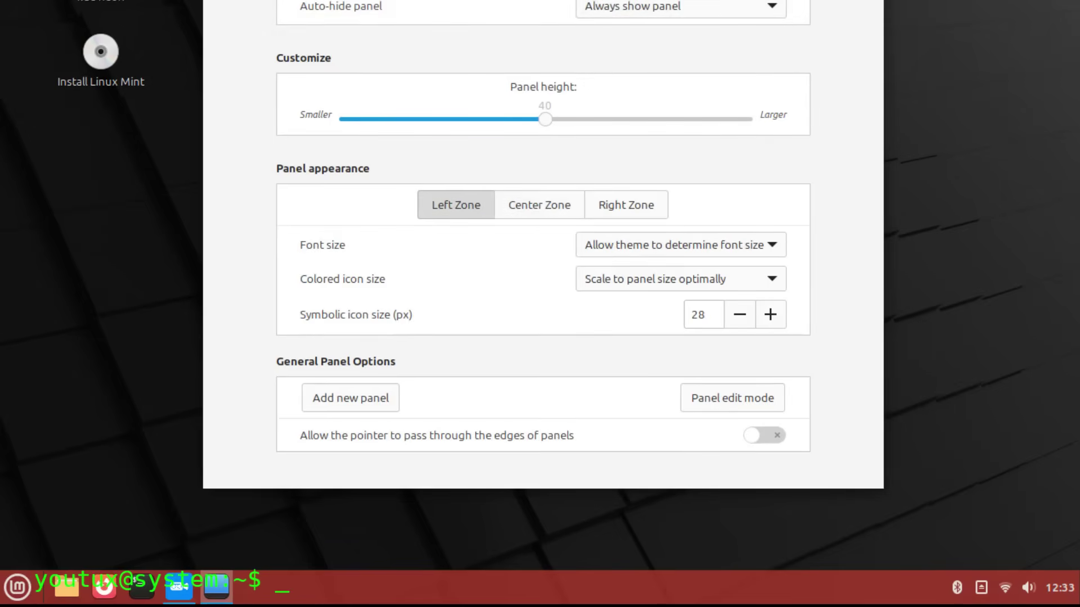
{"action": "key", "text": "alt+F4"}
Launch Software Manager from the menu and browse its featured apps and categories.
{"action": "left_click", "coordinate": [26, 588]}
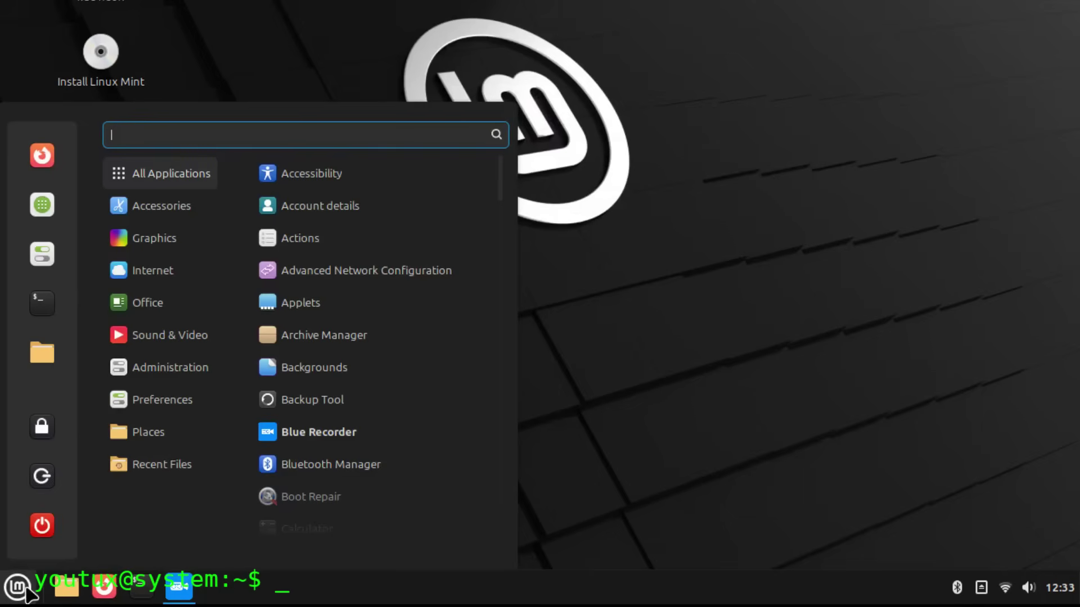
{"action": "left_click", "coordinate": [44, 222]}
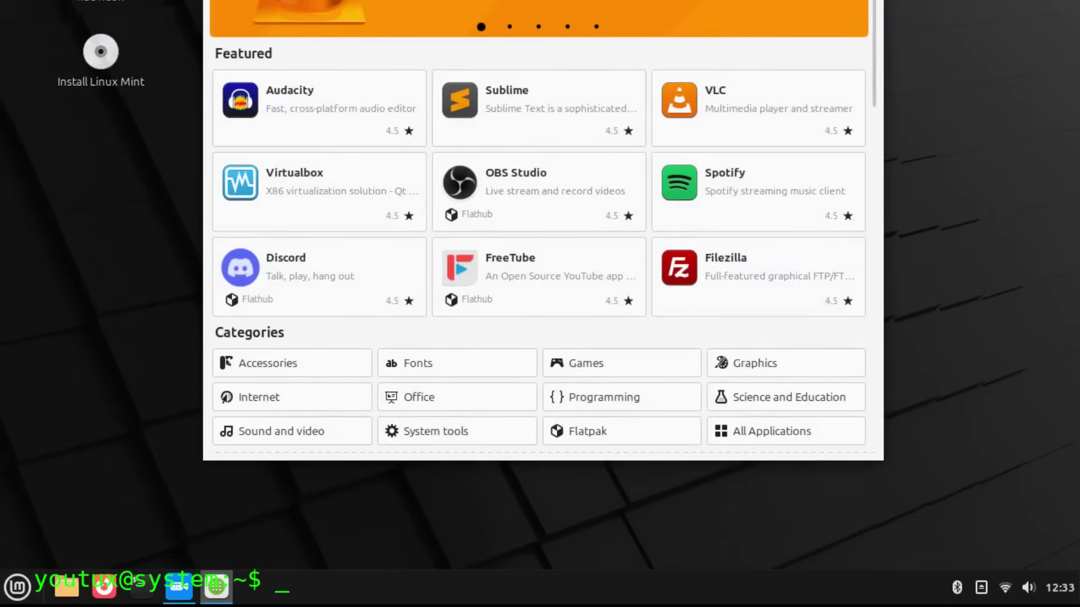
{"action": "scroll", "coordinate": [630, 219], "scroll_direction": "down", "scroll_amount": 10}
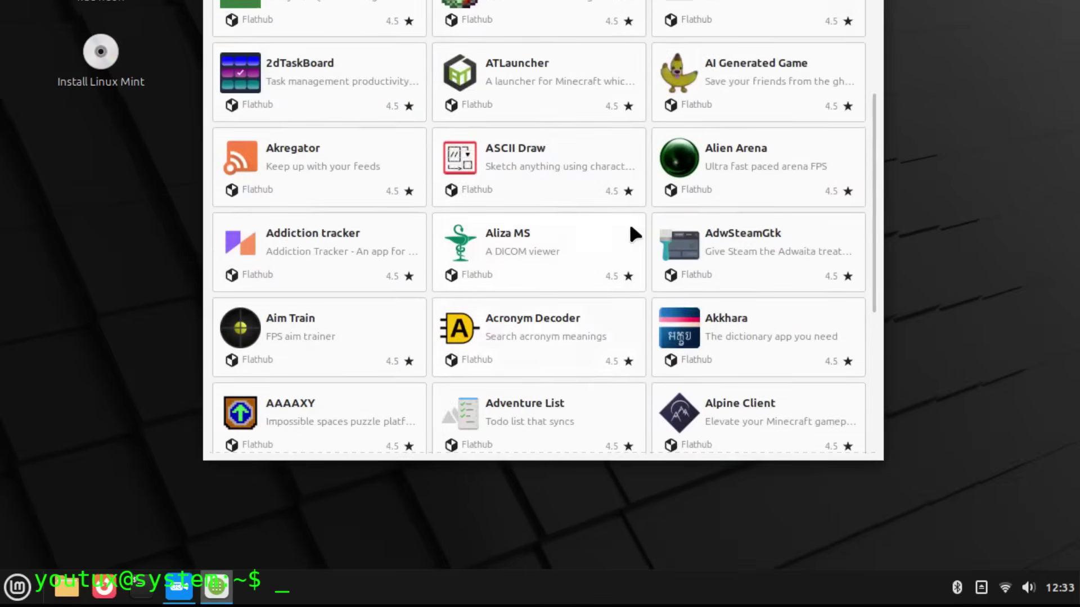
{"action": "scroll", "coordinate": [631, 230], "scroll_direction": "up", "scroll_amount": 10}
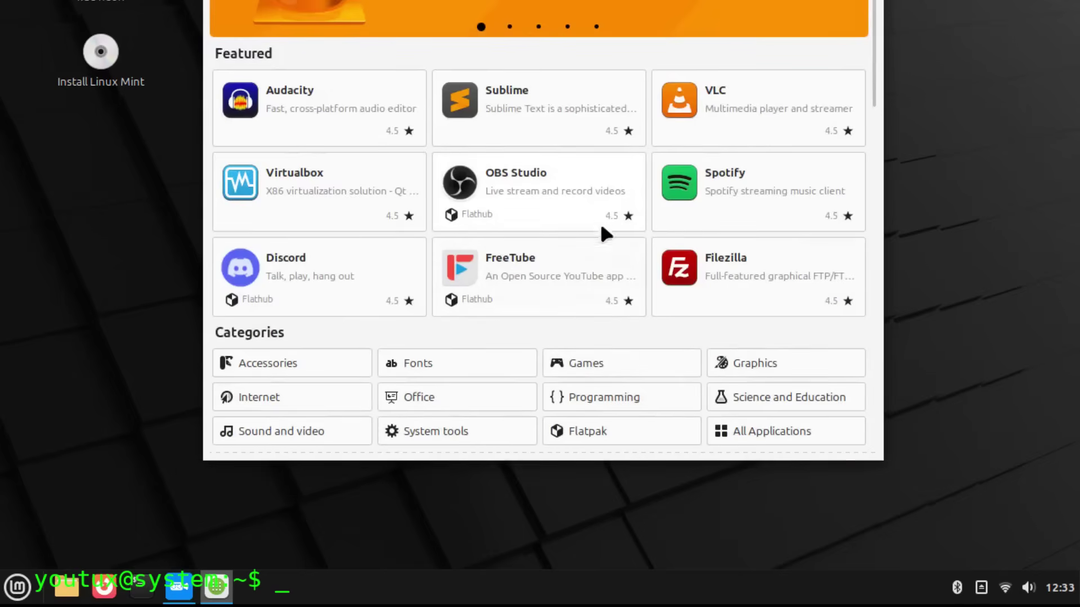
{"action": "scroll", "coordinate": [603, 237], "scroll_direction": "down", "scroll_amount": 1}
{"action": "scroll", "coordinate": [602, 232], "scroll_direction": "down", "scroll_amount": 3}
{"action": "scroll", "coordinate": [856, 313], "scroll_direction": "down", "scroll_amount": 10}
{"action": "scroll", "coordinate": [856, 314], "scroll_direction": "up", "scroll_amount": 15}
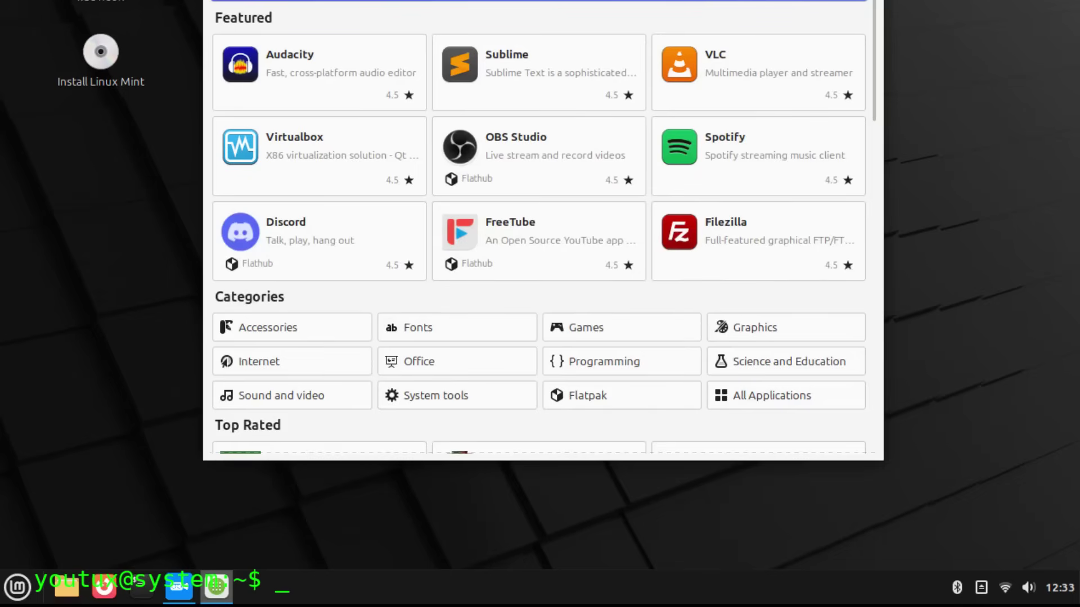
Check the Software Manager version (mintinstall 8.3.6), then open and dismiss the Mint menu.
{"action": "left_click", "coordinate": [629, 69]}
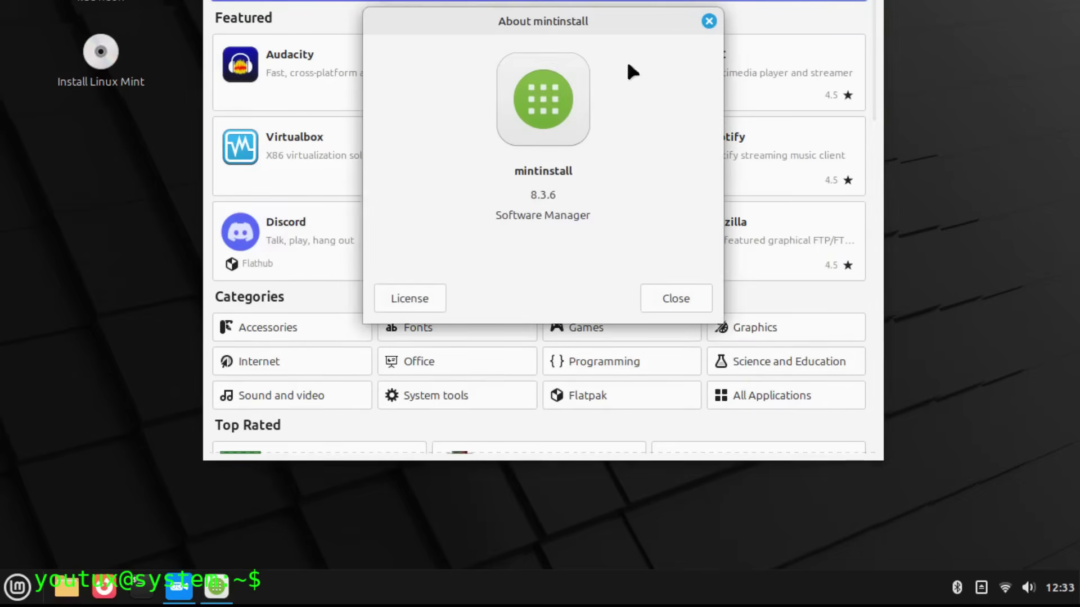
{"action": "left_click", "coordinate": [708, 22]}
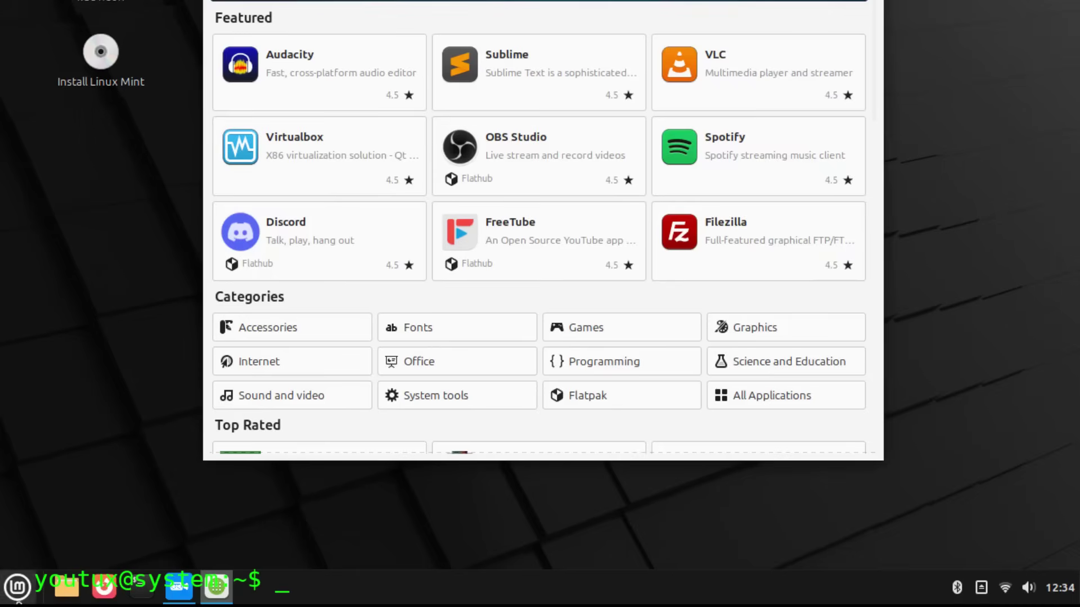
{"action": "left_click", "coordinate": [17, 586]}
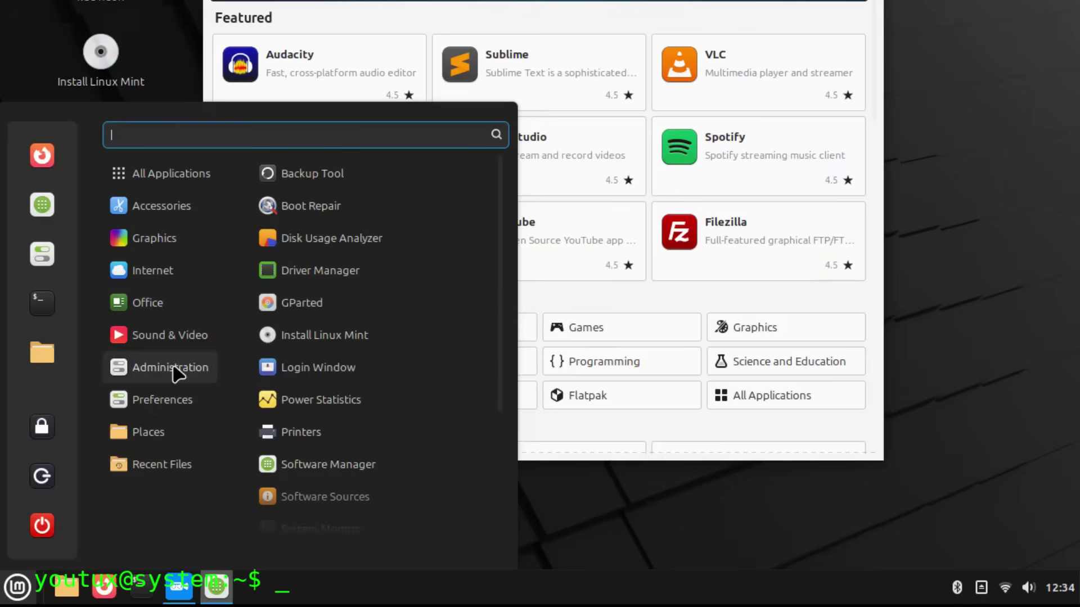
{"action": "mouse_move", "coordinate": [156, 398]}
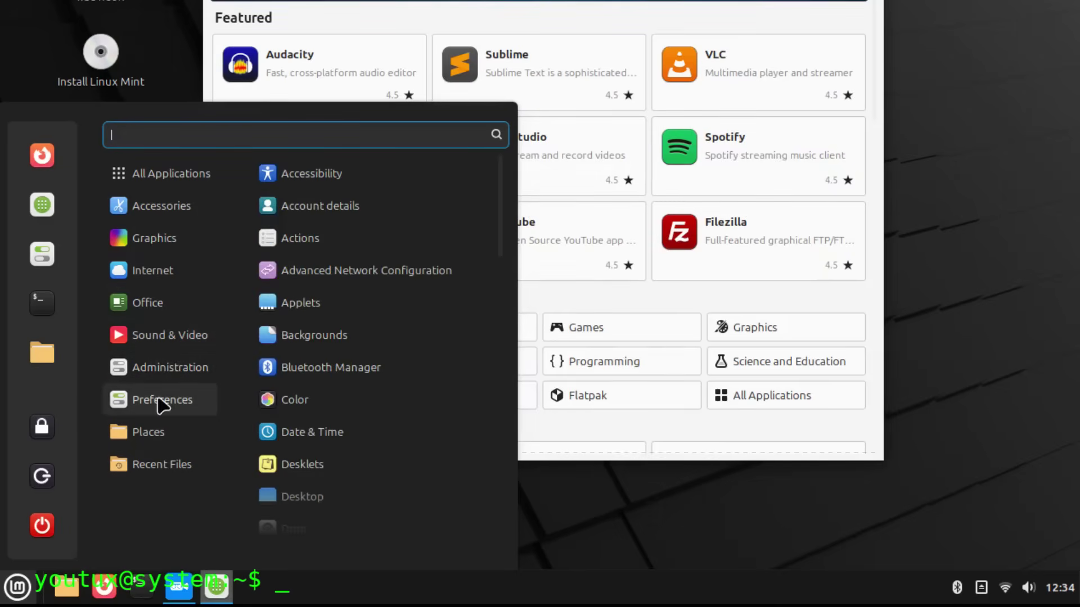
{"action": "left_click", "coordinate": [207, 45]}
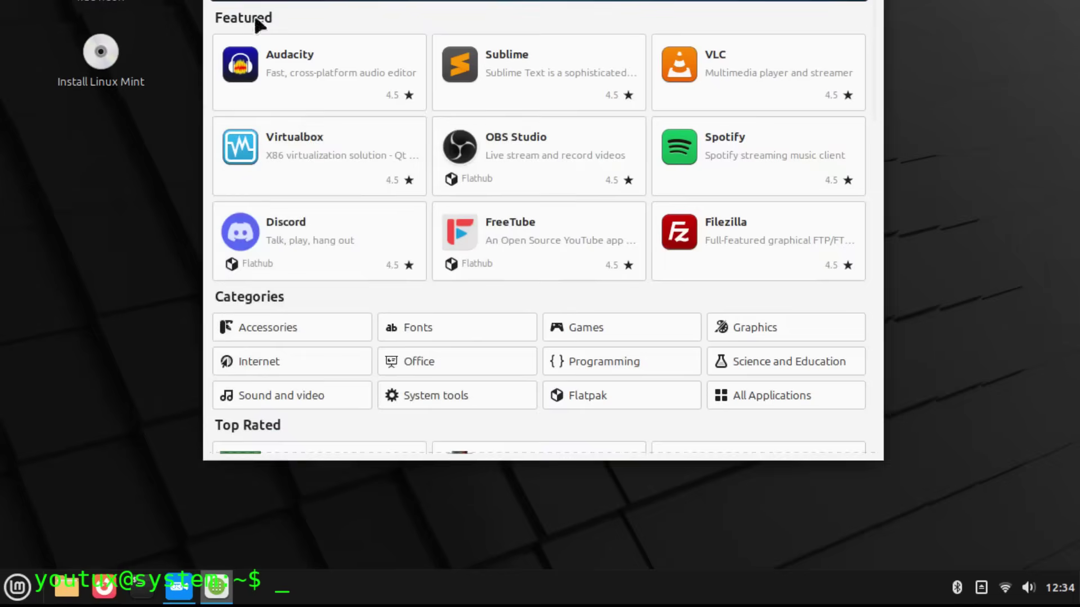
Close Software Manager and launch Timeshift from the Administration menu.
{"action": "key", "text": "alt+F4"}
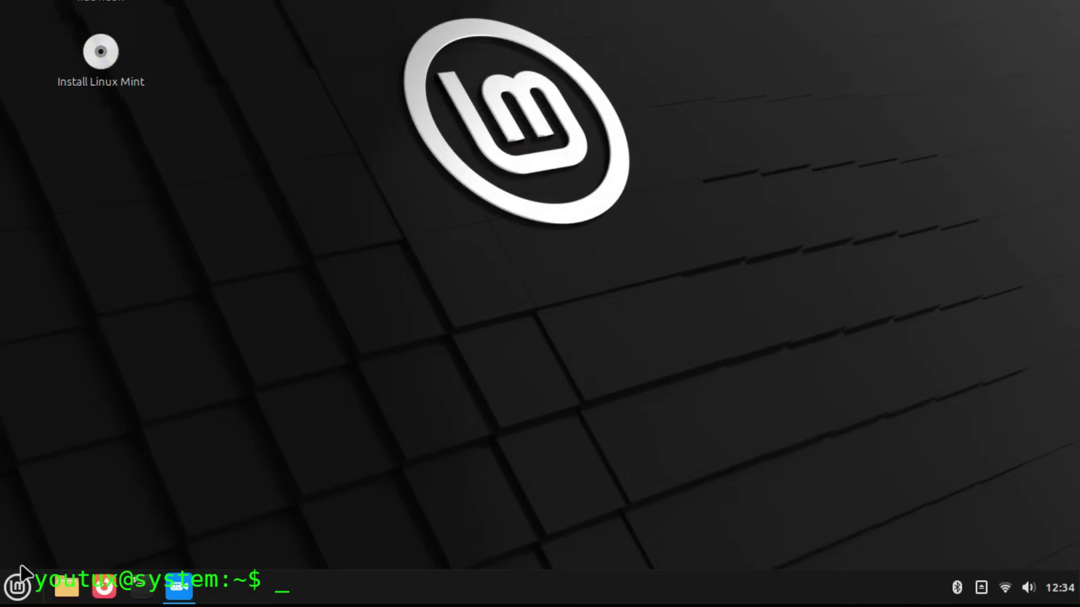
{"action": "left_click", "coordinate": [18, 583]}
{"action": "mouse_move", "coordinate": [189, 370]}
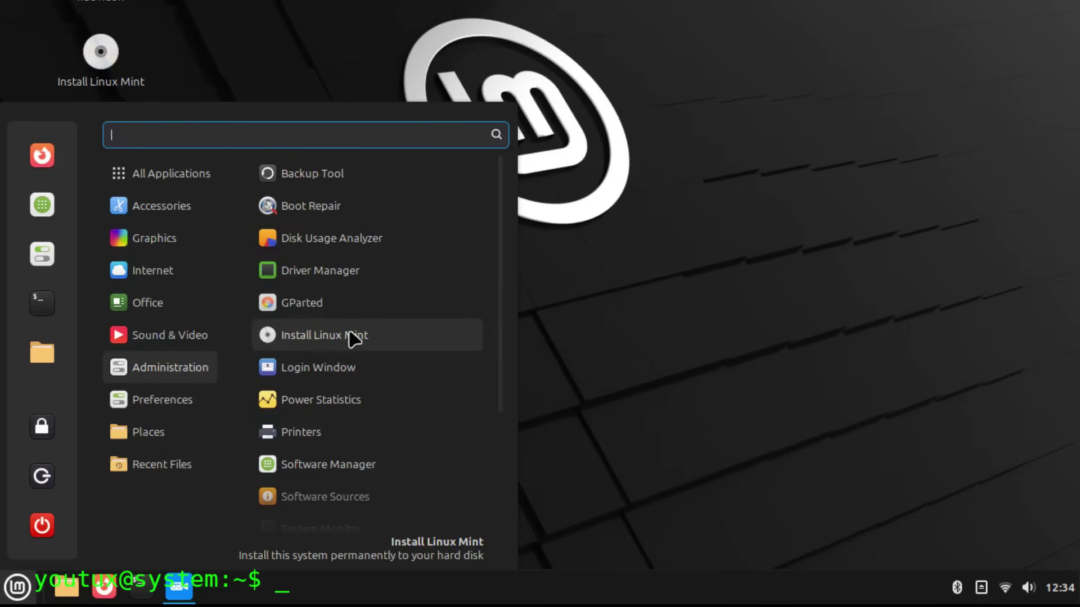
{"action": "scroll", "coordinate": [352, 340], "scroll_direction": "down", "scroll_amount": 3}
{"action": "scroll", "coordinate": [340, 388], "scroll_direction": "down", "scroll_amount": 1}
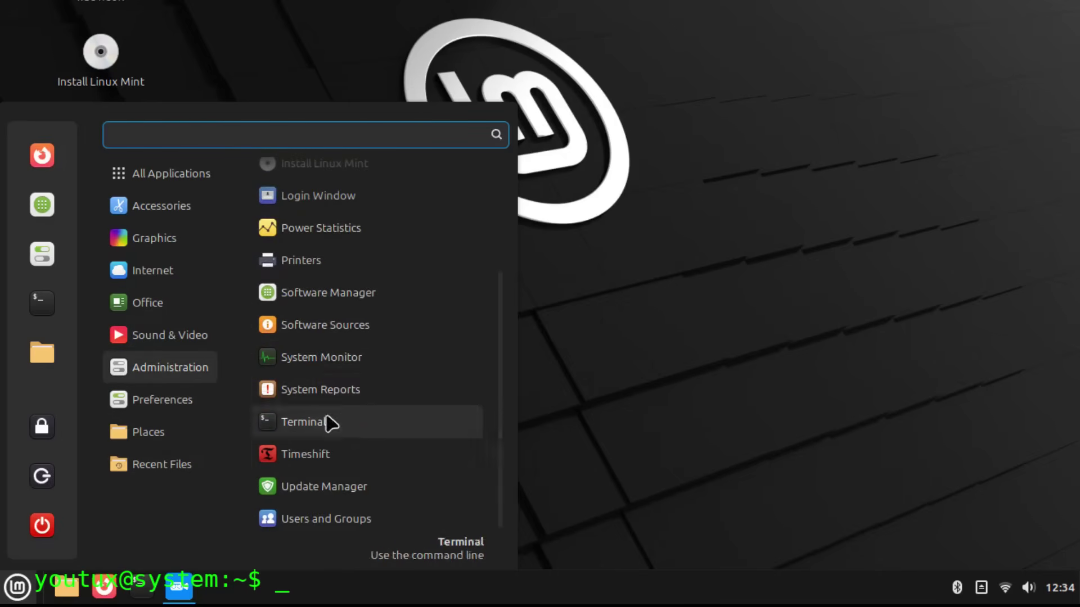
{"action": "left_click", "coordinate": [339, 460]}
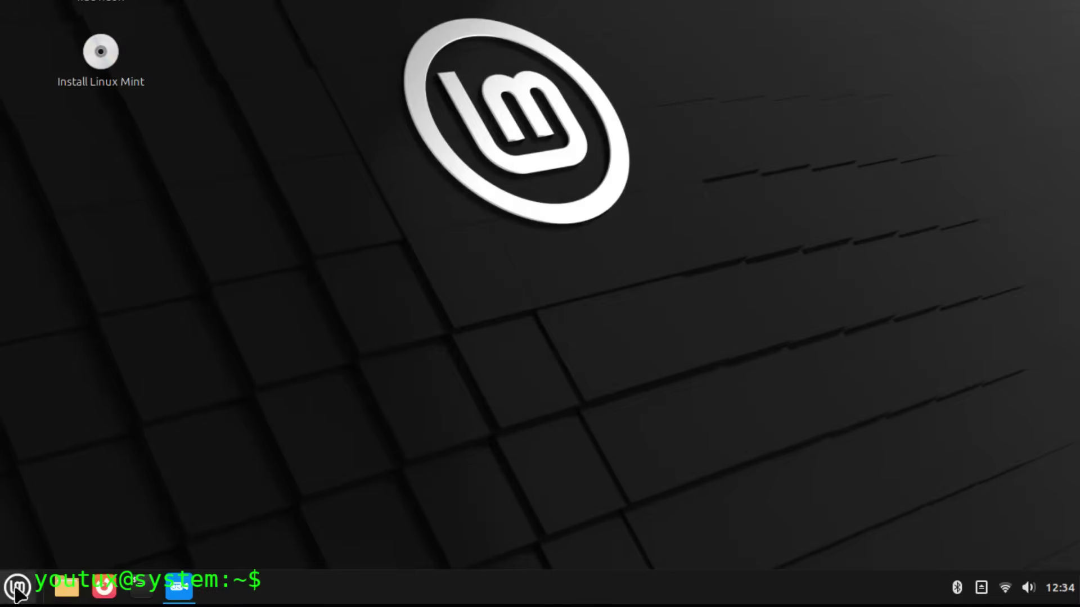
Open Mouse and Touchpad settings from Preferences, then close the window.
{"action": "left_click", "coordinate": [16, 587]}
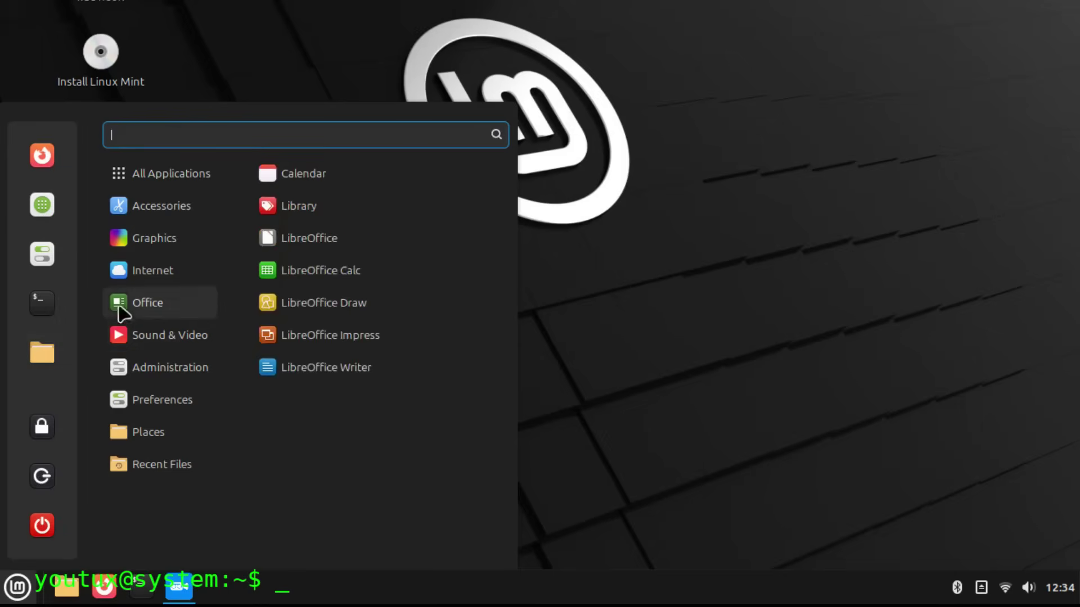
{"action": "mouse_move", "coordinate": [135, 380]}
{"action": "scroll", "coordinate": [324, 388], "scroll_direction": "down", "scroll_amount": 5}
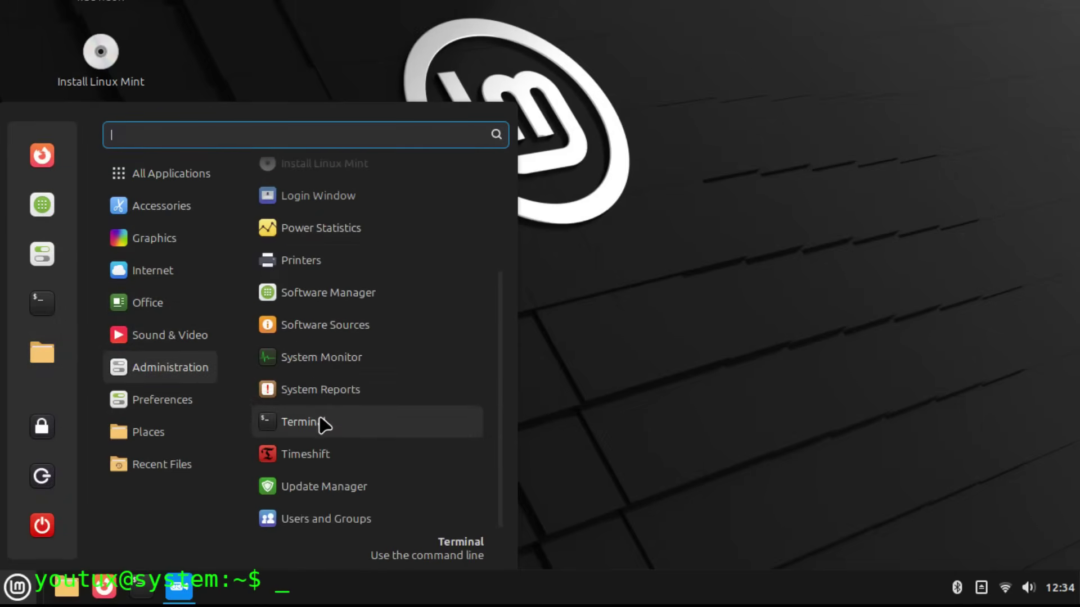
{"action": "scroll", "coordinate": [324, 426], "scroll_direction": "up", "scroll_amount": 5}
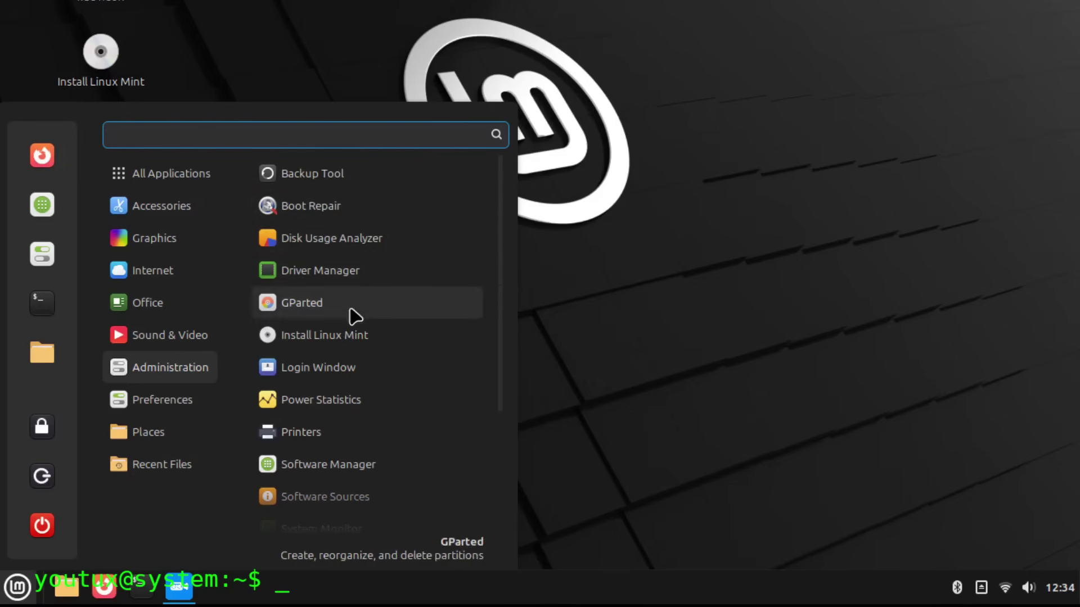
{"action": "scroll", "coordinate": [358, 386], "scroll_direction": "down", "scroll_amount": 3}
{"action": "scroll", "coordinate": [360, 388], "scroll_direction": "down", "scroll_amount": 2}
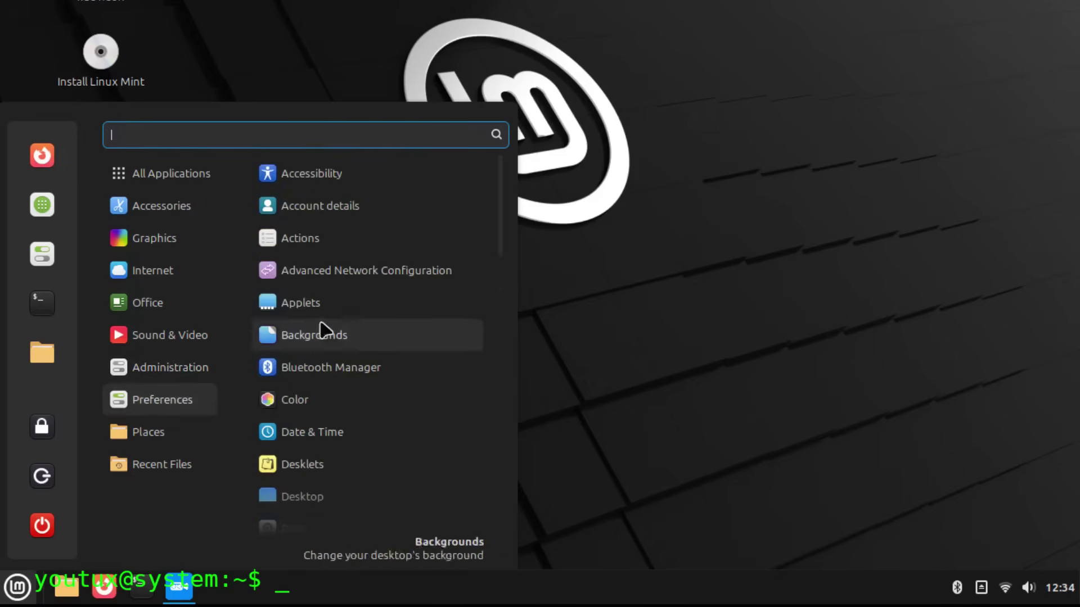
{"action": "scroll", "coordinate": [330, 253], "scroll_direction": "down", "scroll_amount": 3}
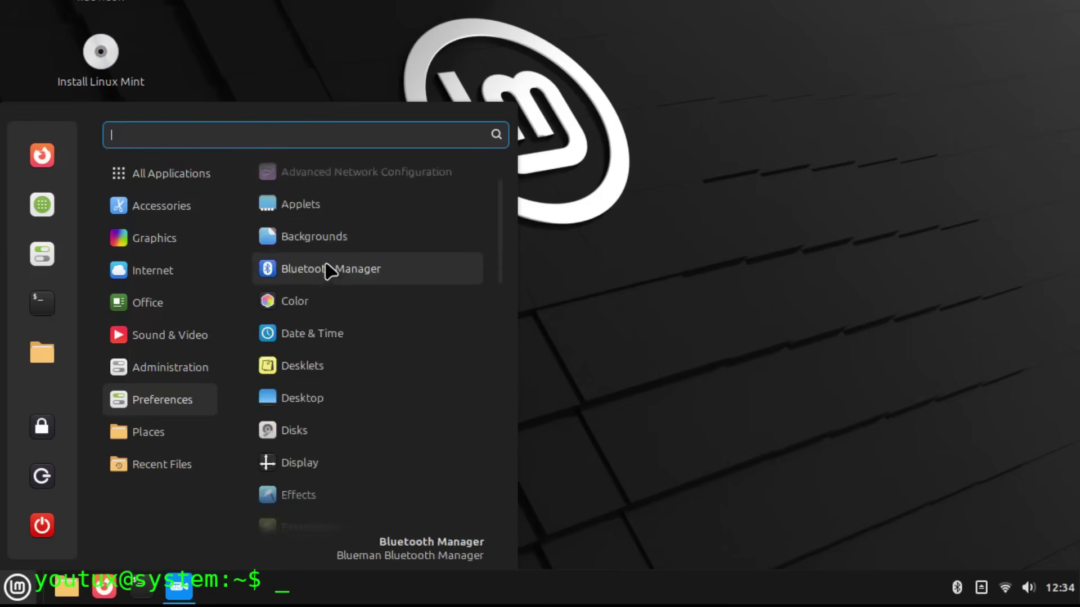
{"action": "scroll", "coordinate": [330, 270], "scroll_direction": "down", "scroll_amount": 7}
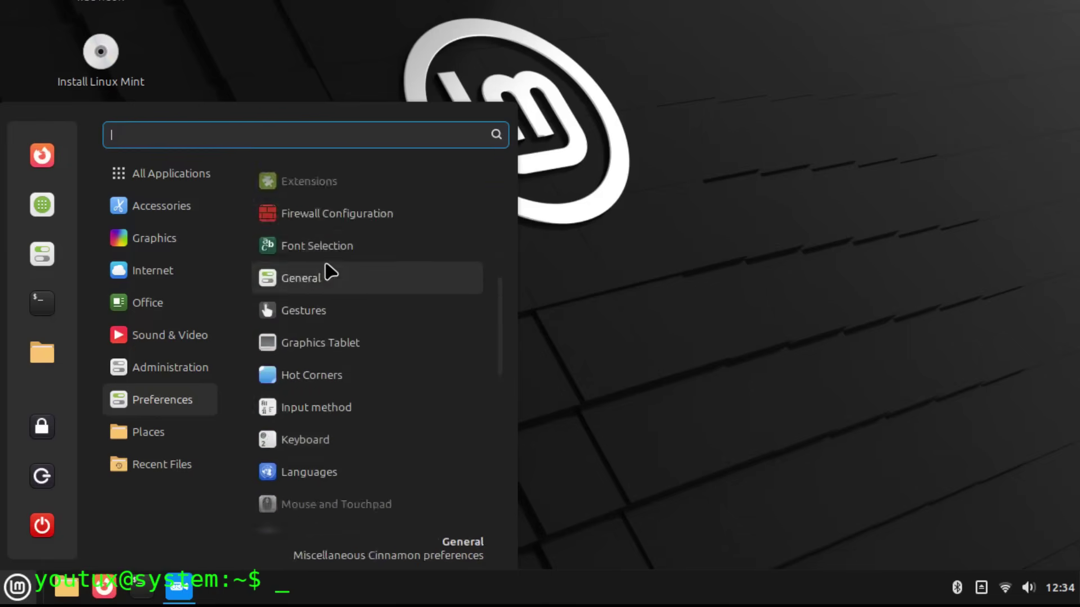
{"action": "left_click", "coordinate": [330, 403]}
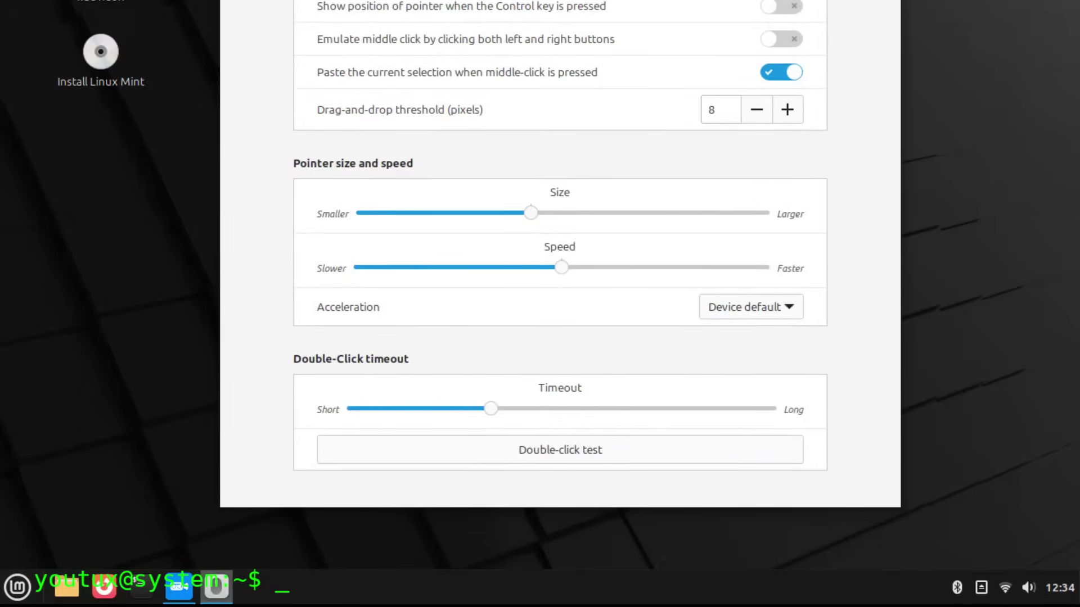
{"action": "key", "text": "alt+F4"}
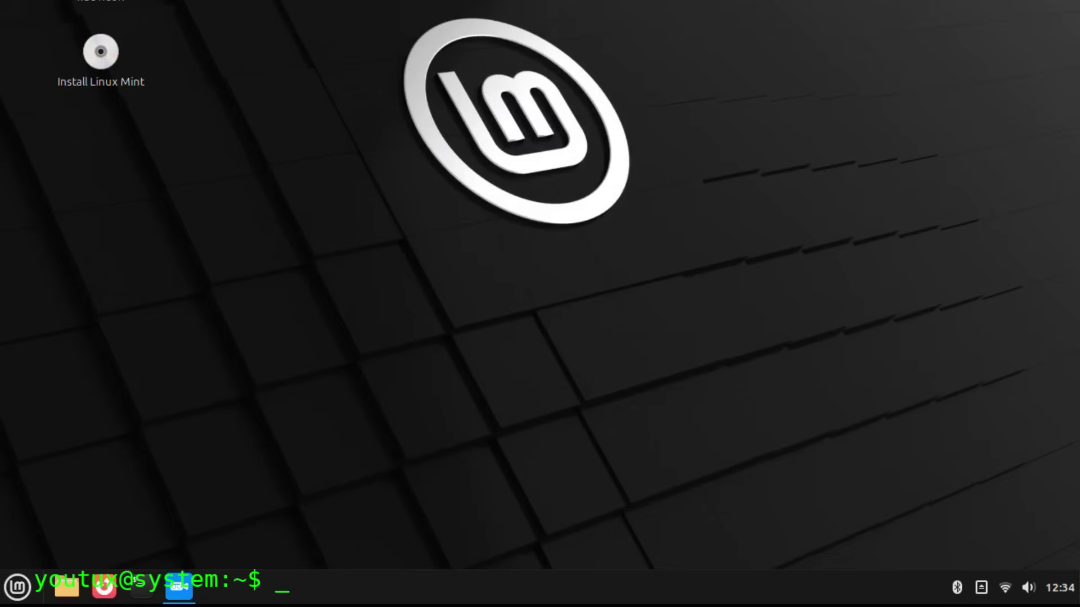
Open System Settings and visit the Panel and Account details pages.
{"action": "left_click", "coordinate": [17, 586]}
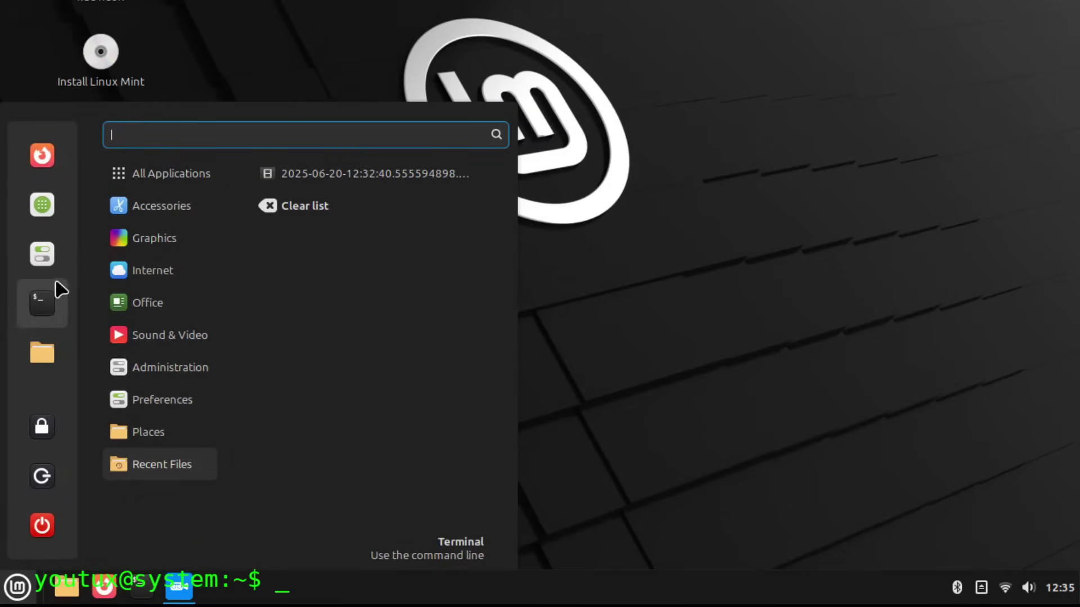
{"action": "left_click", "coordinate": [50, 266]}
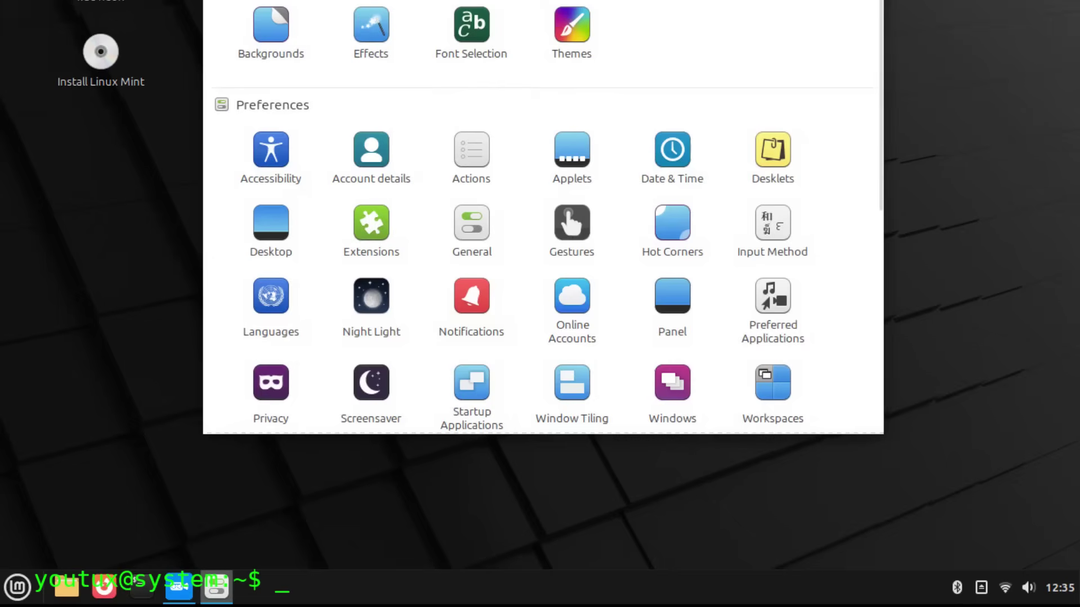
{"action": "scroll", "coordinate": [602, 191], "scroll_direction": "down", "scroll_amount": 3}
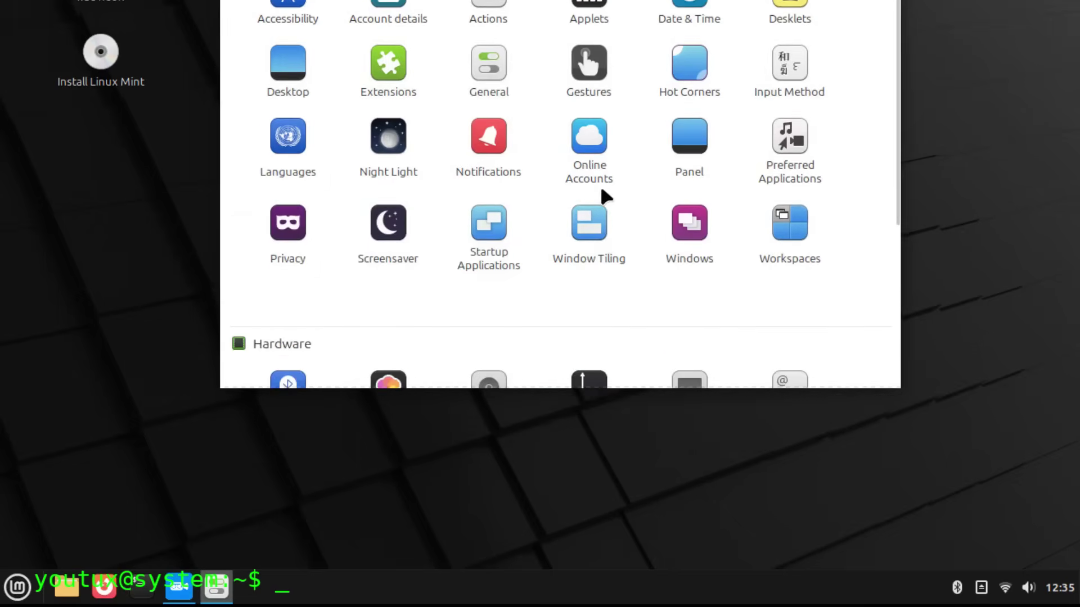
{"action": "left_click", "coordinate": [703, 78]}
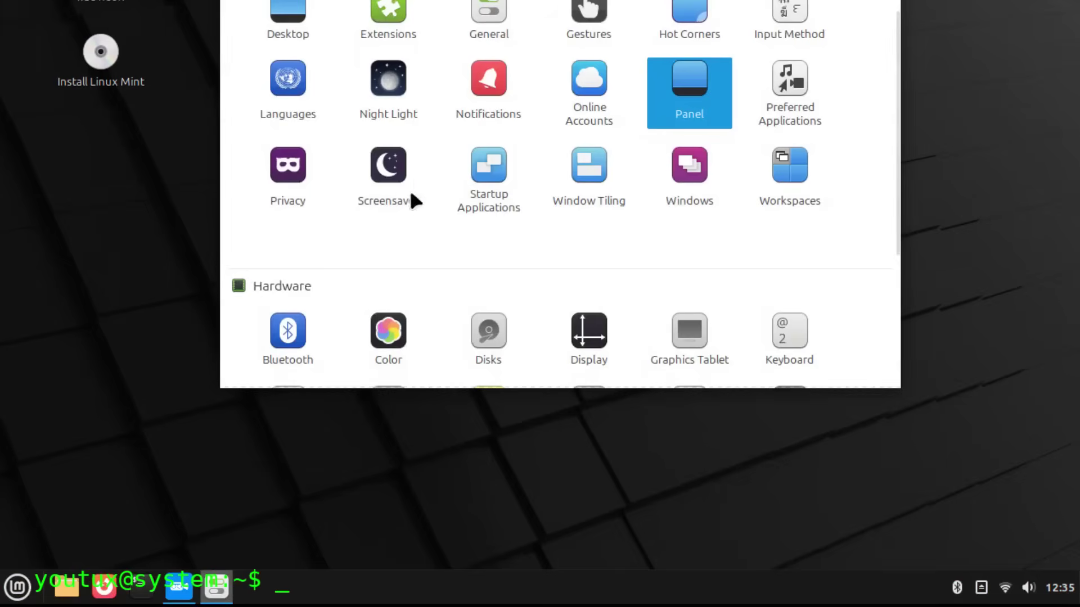
{"action": "scroll", "coordinate": [390, 162], "scroll_direction": "up", "scroll_amount": 3}
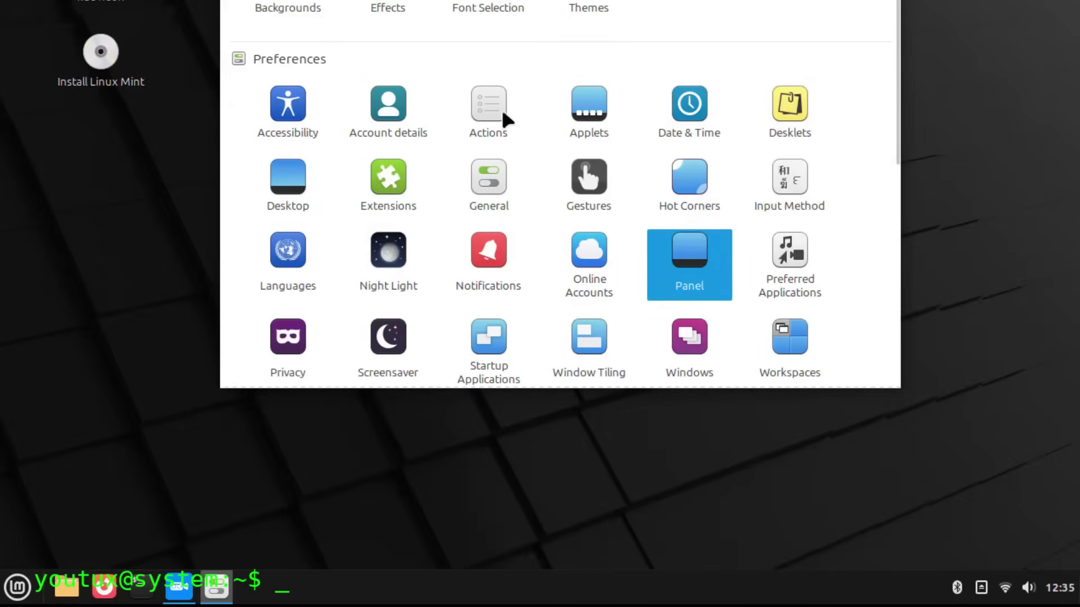
{"action": "left_click", "coordinate": [396, 108]}
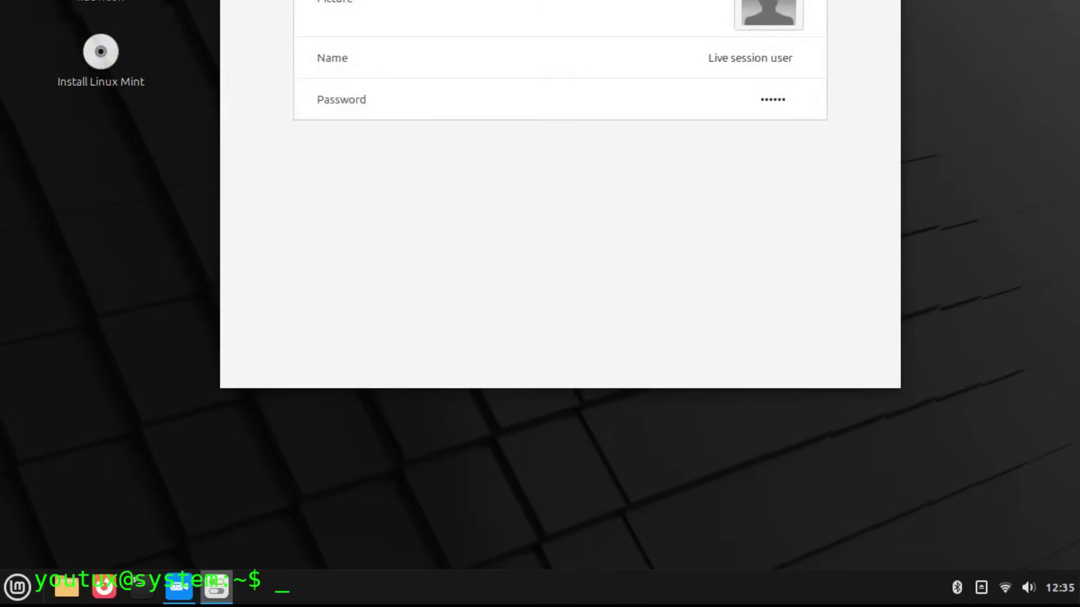
Visit the Desklets and Color pages, returning to the settings overview after each.
{"action": "scroll", "coordinate": [607, 158], "scroll_direction": "down", "scroll_amount": 3}
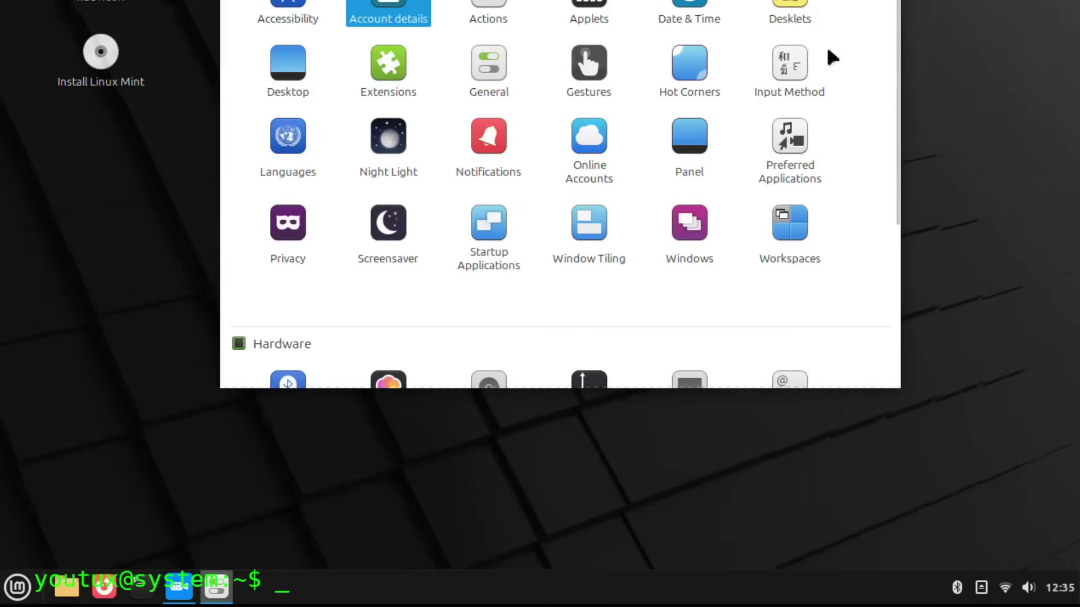
{"action": "left_click", "coordinate": [790, 14]}
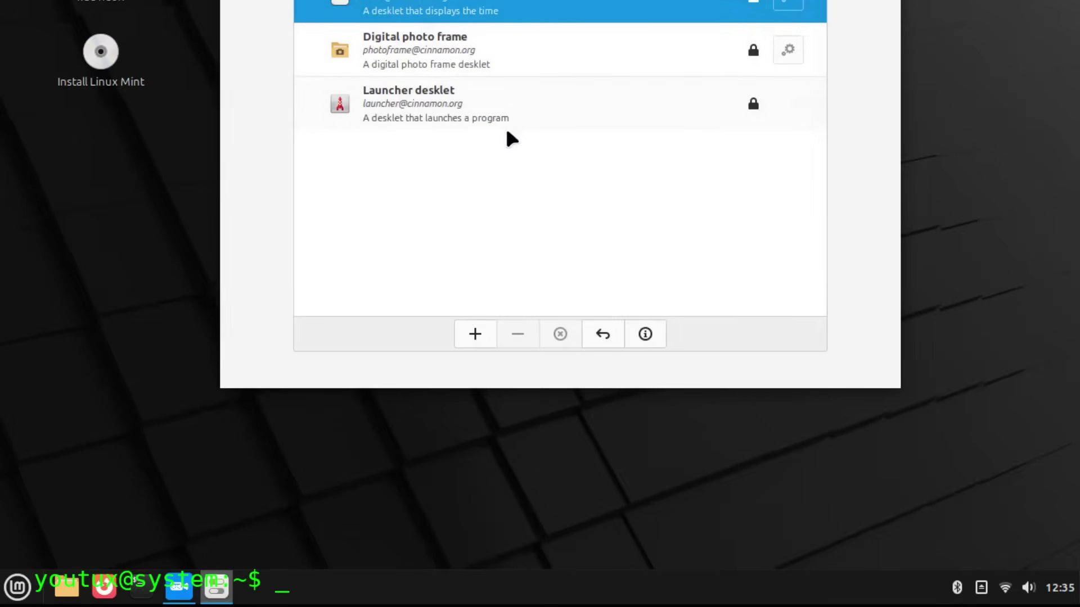
{"action": "key", "text": "alt+Left"}
{"action": "scroll", "coordinate": [400, 217], "scroll_direction": "down", "scroll_amount": 5}
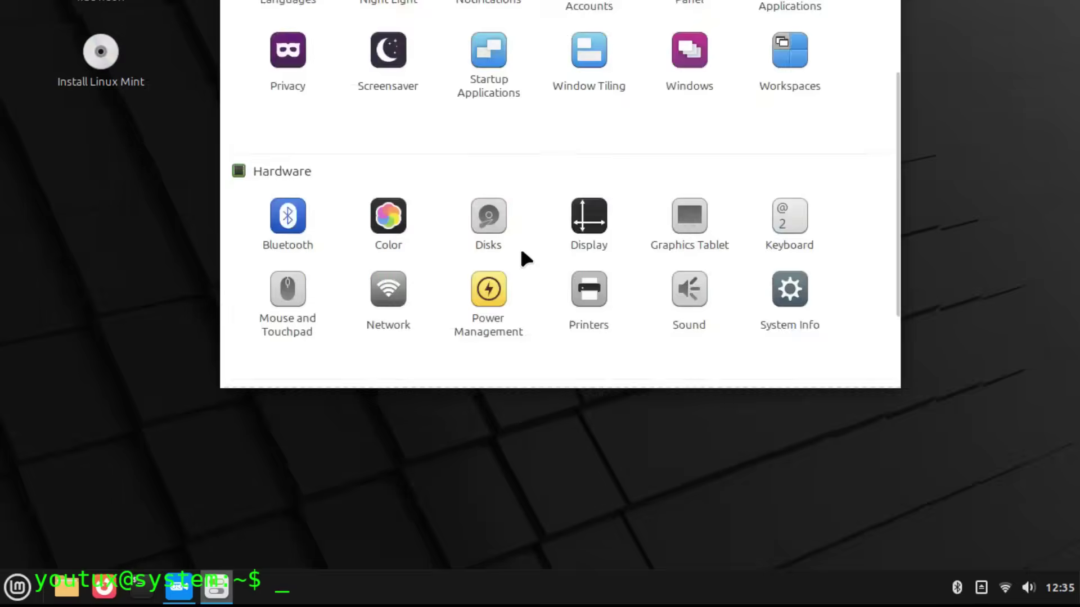
{"action": "left_click", "coordinate": [410, 162]}
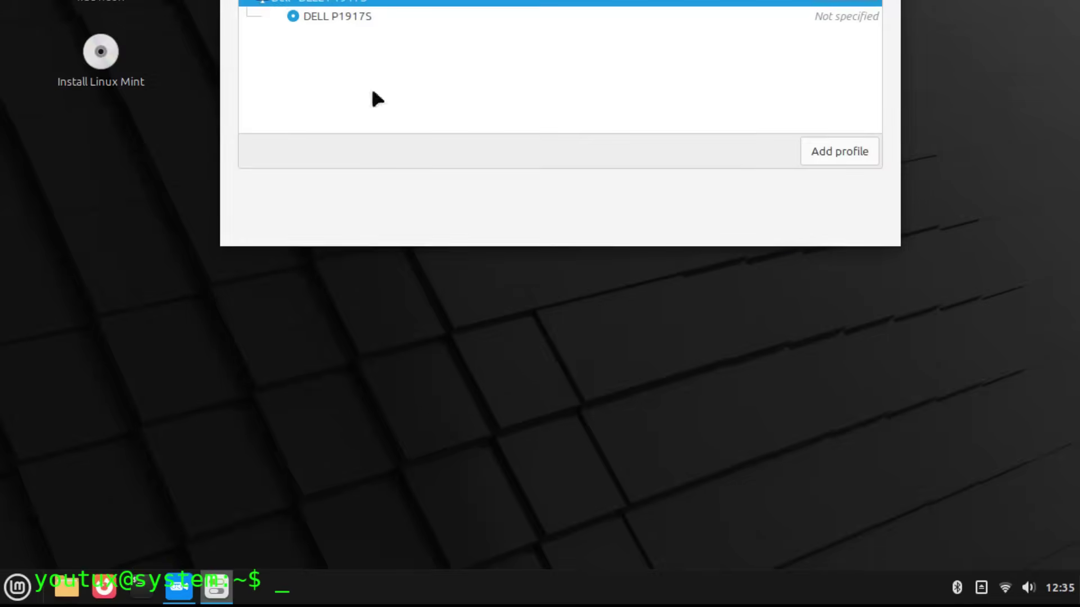
{"action": "key", "text": "alt+Left"}
{"action": "scroll", "coordinate": [541, 227], "scroll_direction": "down", "scroll_amount": 2}
{"action": "scroll", "coordinate": [541, 228], "scroll_direction": "up", "scroll_amount": 4}
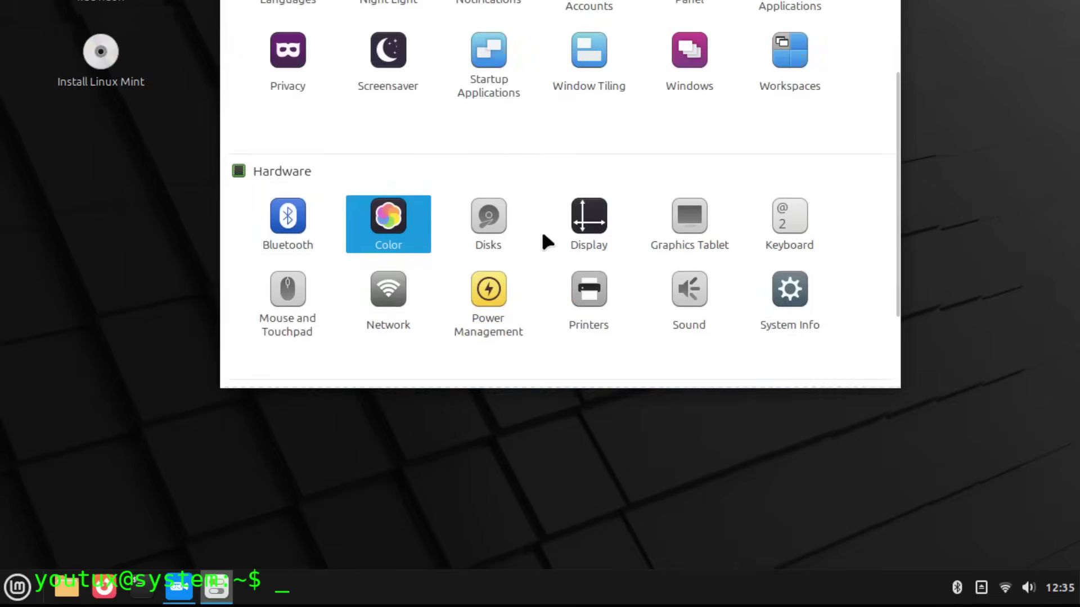
{"action": "scroll", "coordinate": [544, 236], "scroll_direction": "up", "scroll_amount": 4}
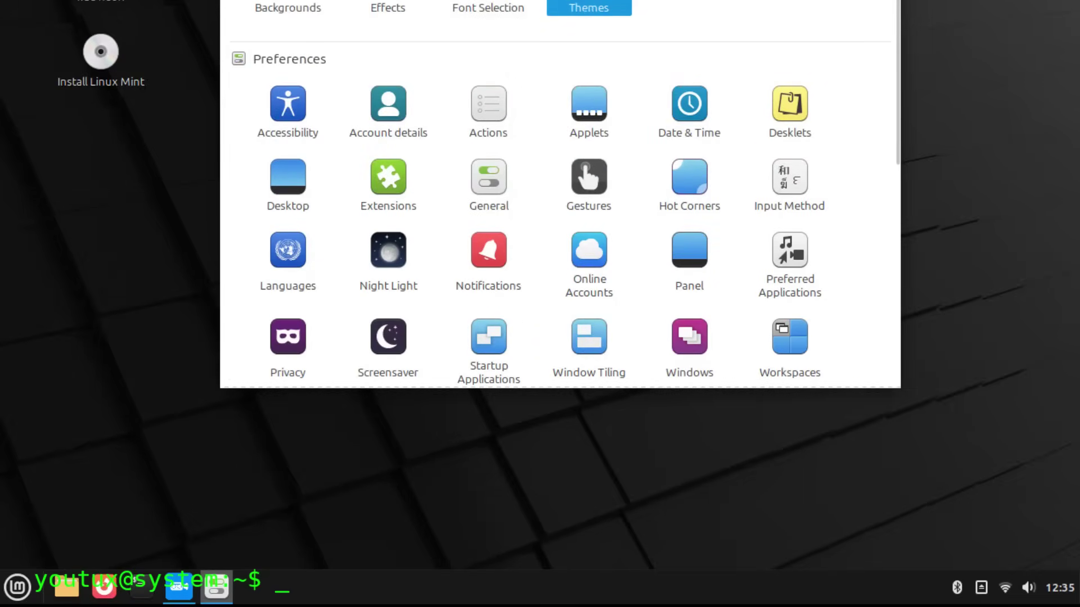
Open the Themes settings and choose the Dark appearance instead of Mixed.
{"action": "left_click", "coordinate": [589, 7]}
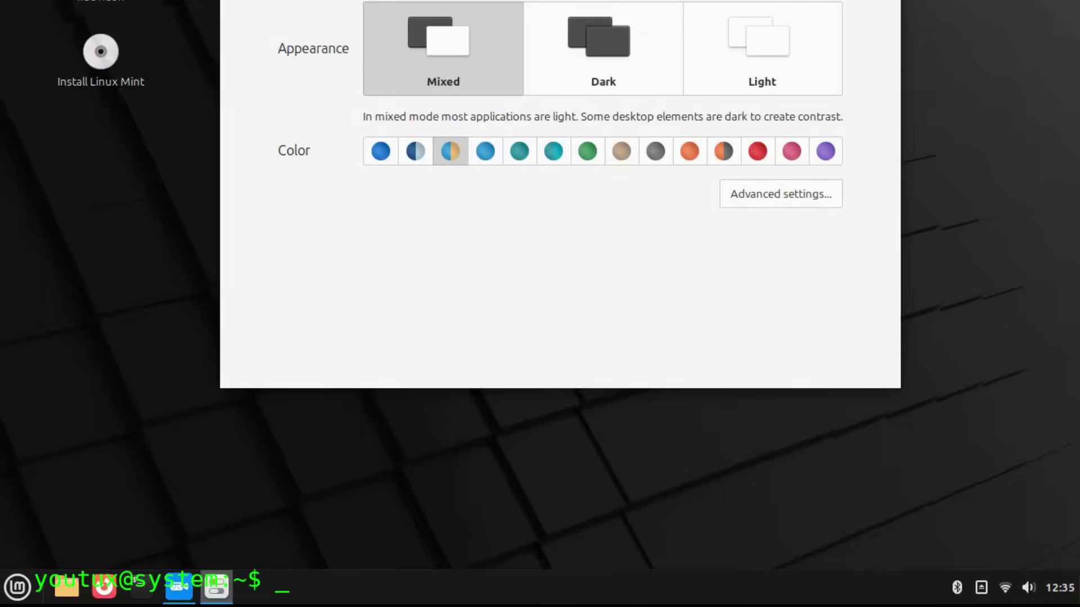
{"action": "left_click", "coordinate": [587, 54]}
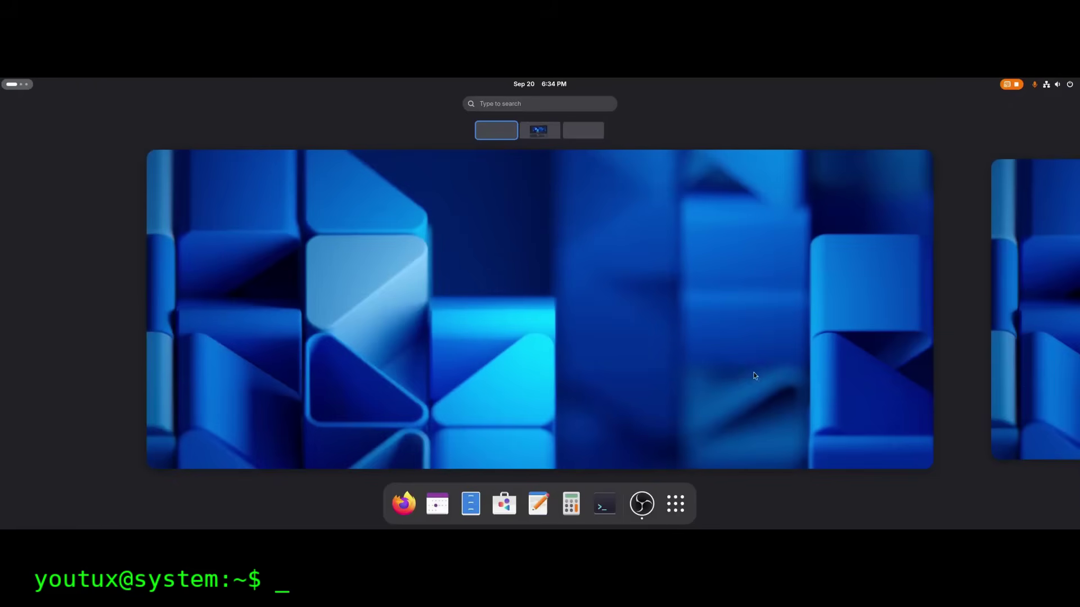
Exit the Activities overview and toggle the calendar and notifications panel a few times.
{"action": "left_click", "coordinate": [752, 372]}
{"action": "left_click", "coordinate": [551, 86]}
{"action": "left_click", "coordinate": [551, 86]}
{"action": "left_click", "coordinate": [552, 86]}
{"action": "left_click", "coordinate": [553, 85]}
{"action": "left_click", "coordinate": [556, 95]}
{"action": "left_click", "coordinate": [558, 95]}
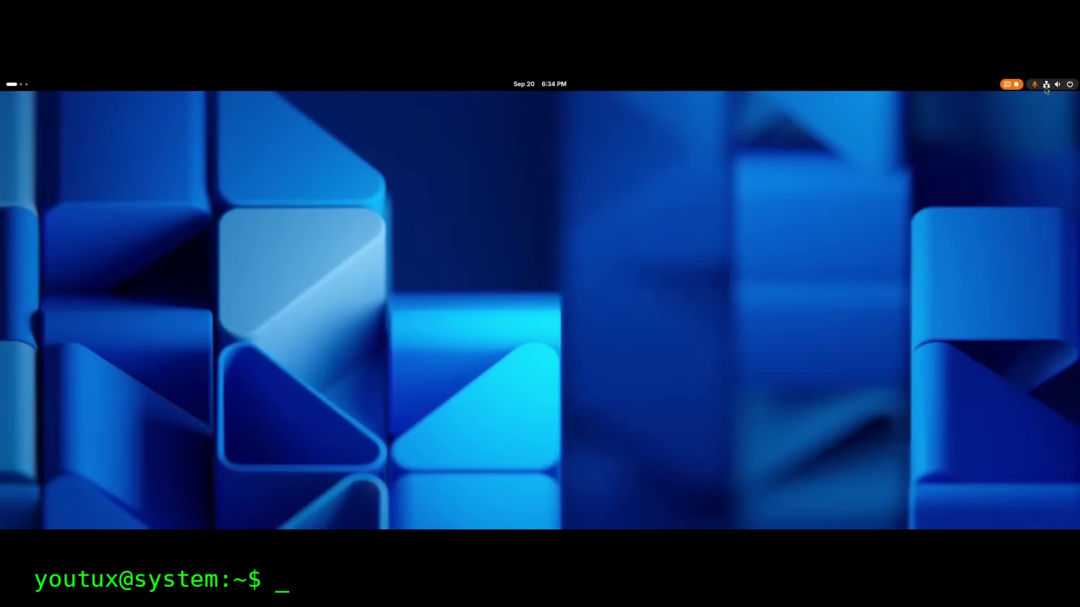
Toggle the network and sound quick settings repeatedly, then the calendar panel once more.
{"action": "left_click", "coordinate": [1045, 86]}
{"action": "left_click", "coordinate": [1046, 85]}
{"action": "left_click", "coordinate": [1045, 86]}
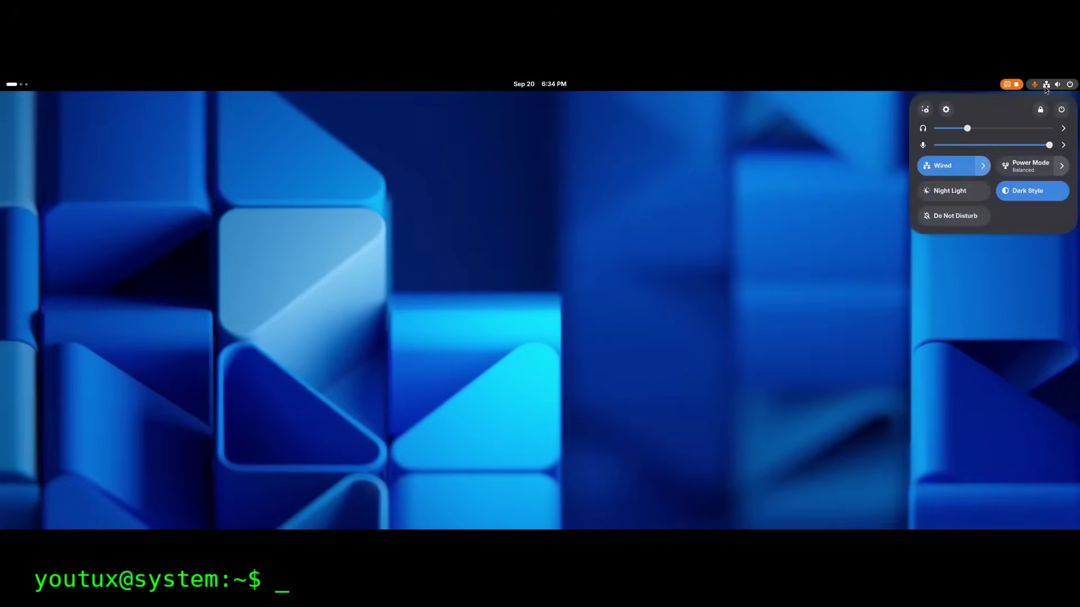
{"action": "left_click", "coordinate": [1045, 85]}
{"action": "left_click", "coordinate": [1045, 85]}
{"action": "left_click", "coordinate": [1044, 87]}
{"action": "left_click", "coordinate": [534, 87]}
{"action": "left_click", "coordinate": [534, 87]}
Open and dismiss the desktop's background and display options menu twice.
{"action": "right_click", "coordinate": [470, 306]}
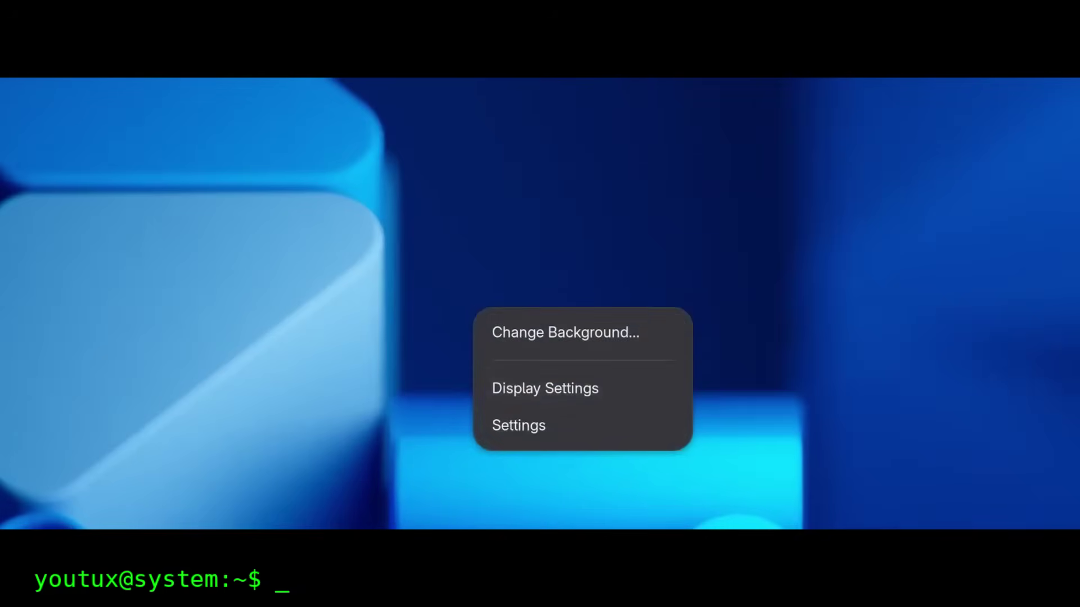
{"action": "left_click", "coordinate": [437, 292]}
{"action": "right_click", "coordinate": [439, 292]}
{"action": "left_click", "coordinate": [284, 326]}
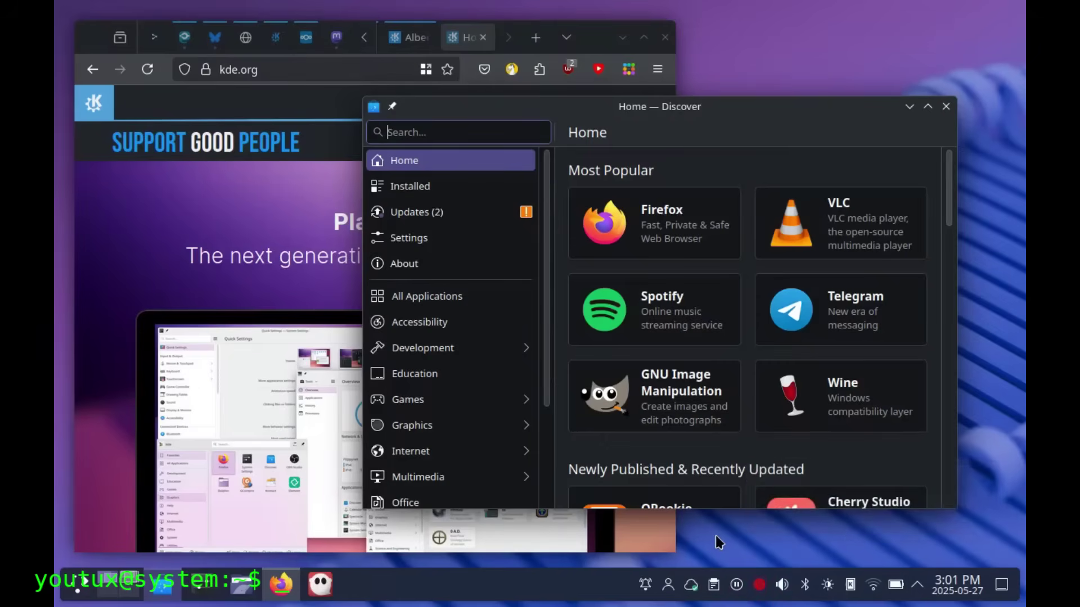
Switch to Desktop 2 from the overview and bring the Documents file window to the front.
{"action": "key", "text": "super+w"}
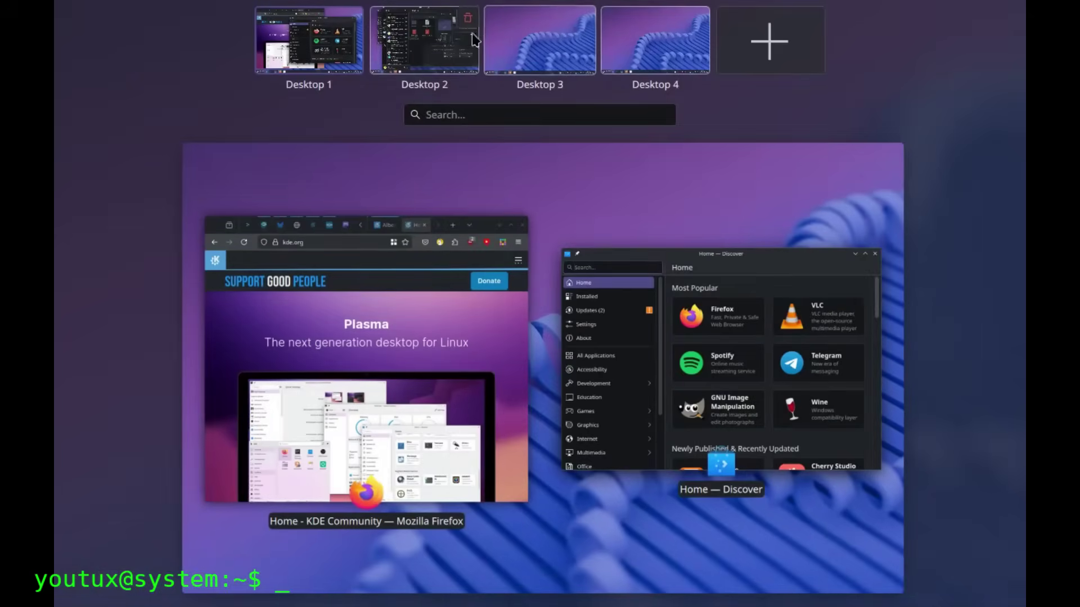
{"action": "left_click", "coordinate": [446, 43]}
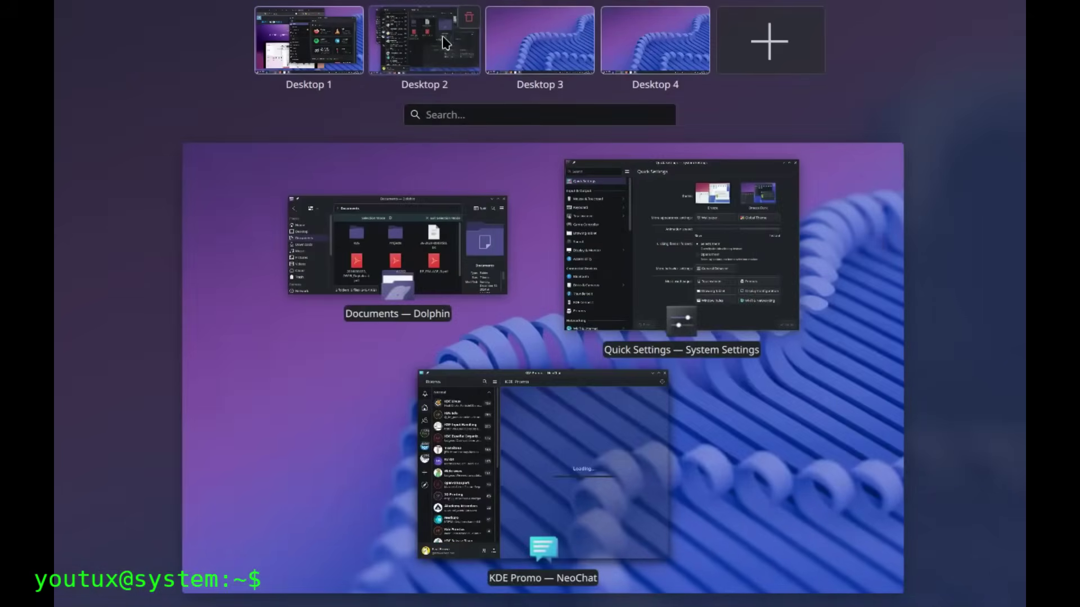
{"action": "left_click", "coordinate": [394, 247]}
Rotate the desktop cube to view it from above, then settle on an empty desktop.
{"action": "key", "text": "super+c"}
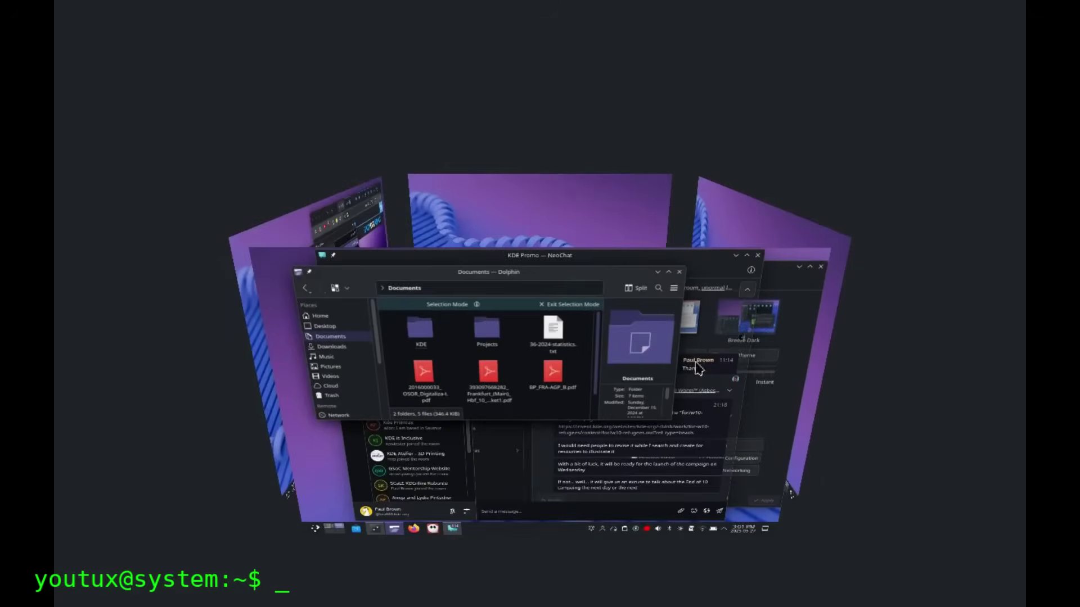
{"action": "left_click_drag", "start_coordinate": [740, 353], "coordinate": [440, 393]}
{"action": "left_click", "coordinate": [494, 403]}
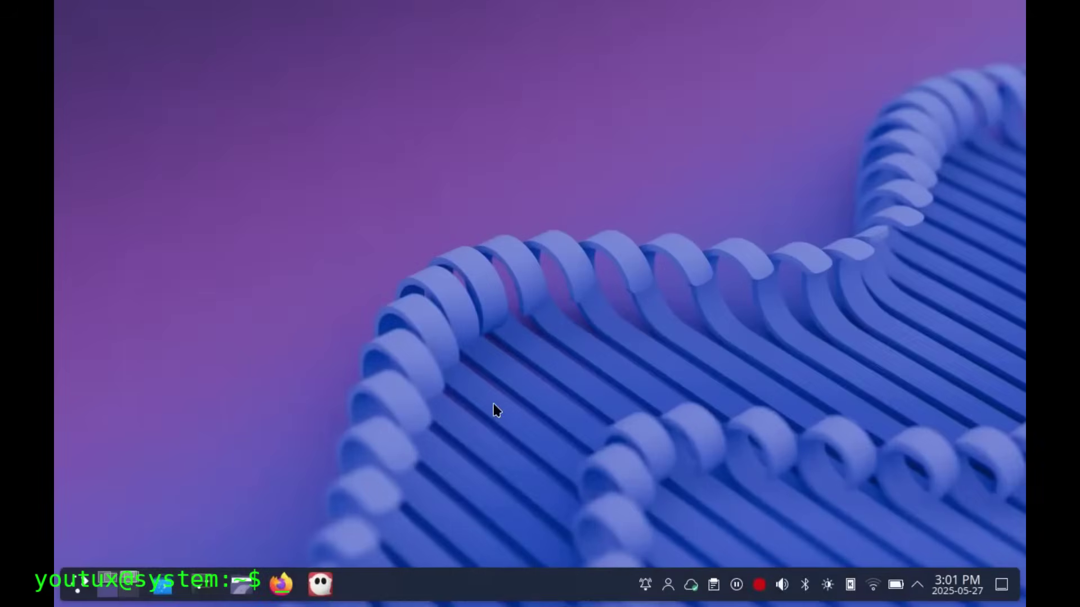
{"action": "key", "text": "super+w"}
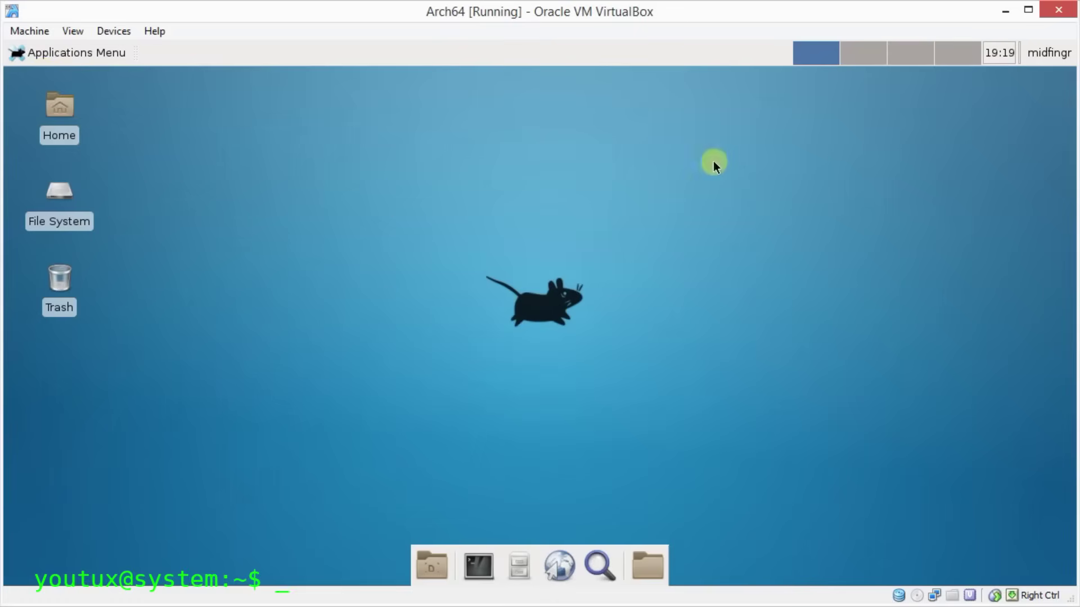
Open the file manager, centre its window, and go to the hidden .config/ folder in home.
{"action": "left_click", "coordinate": [519, 567]}
{"action": "left_click_drag", "start_coordinate": [330, 87], "coordinate": [530, 99]}
{"action": "left_click", "coordinate": [494, 140]}
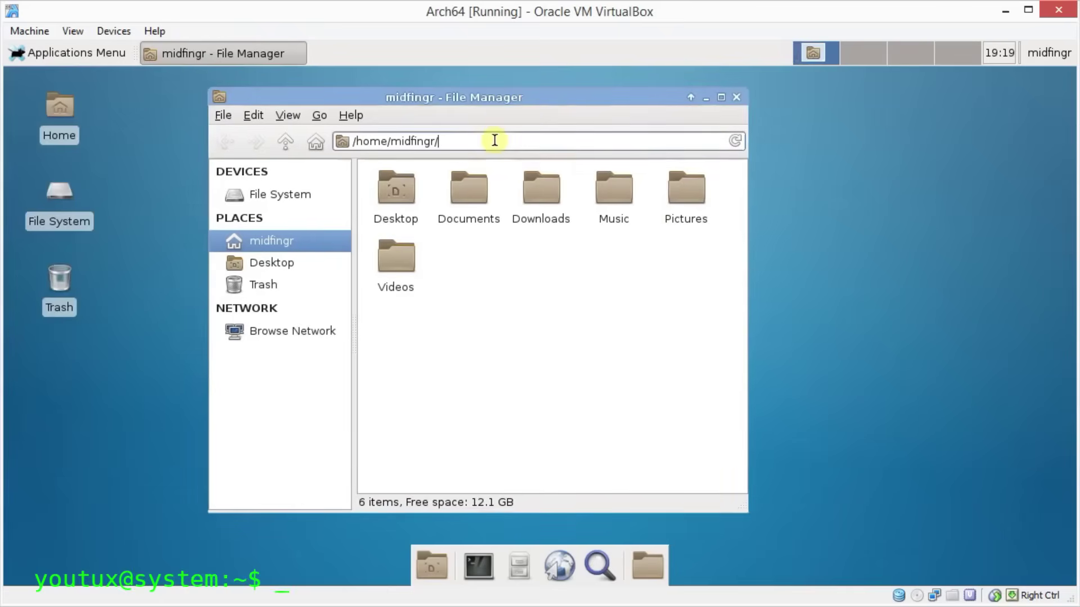
{"action": "type", "text": ".config/"}
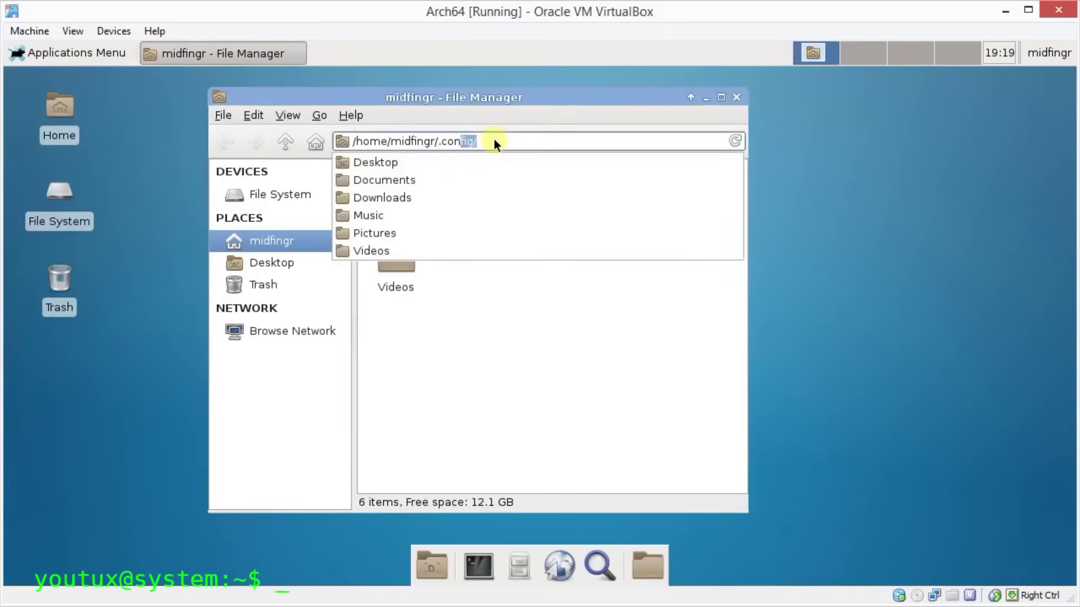
{"action": "key", "text": "Return"}
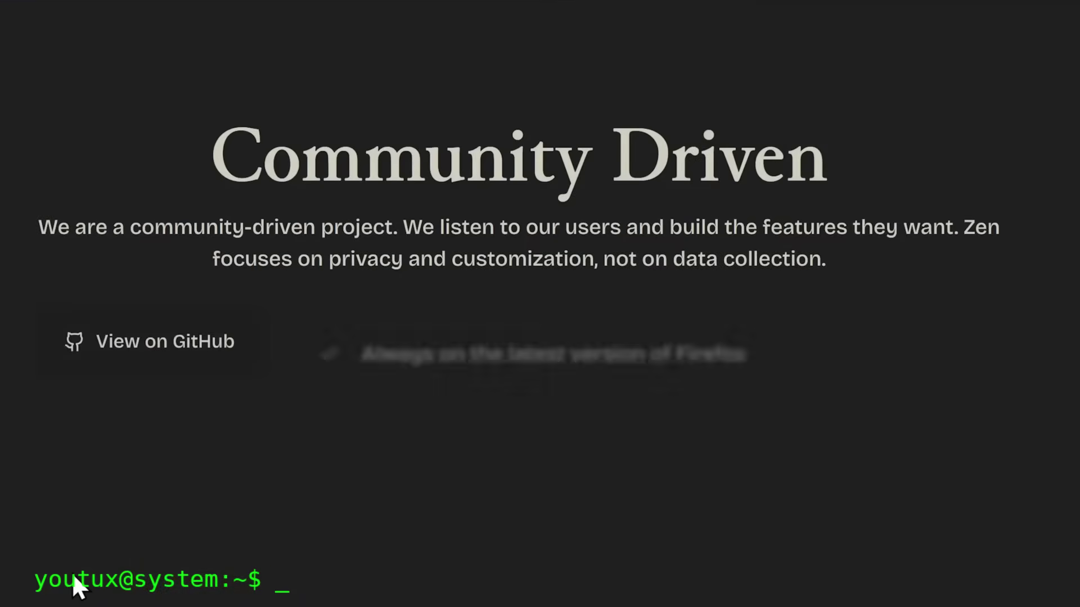
Select the word Firefox, then scroll to the 'How does Zen keep you always organized?' section.
{"action": "left_click_drag", "start_coordinate": [676, 339], "coordinate": [753, 342]}
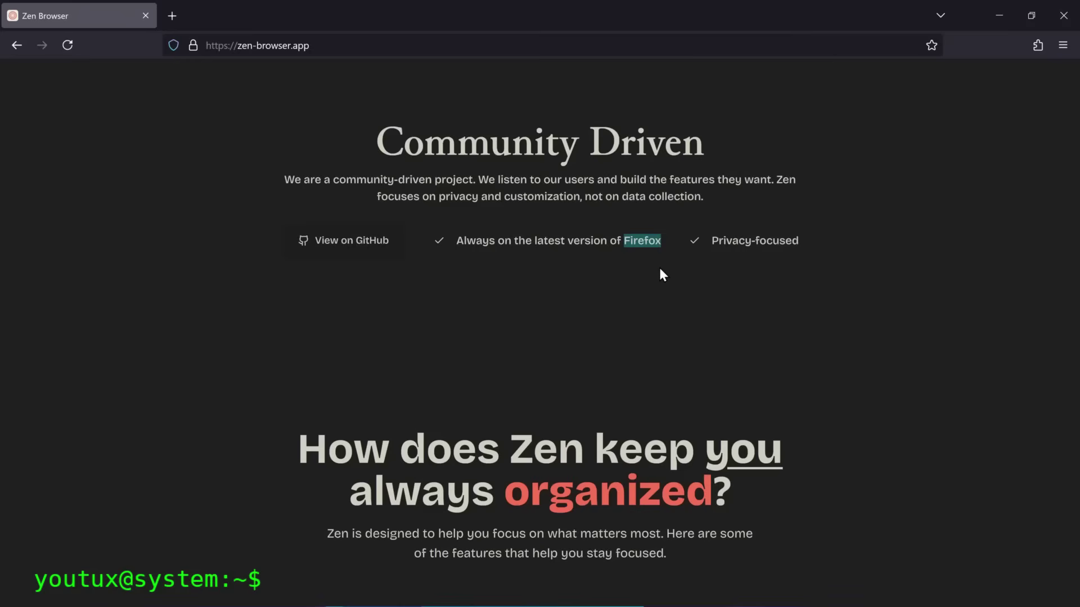
{"action": "scroll", "coordinate": [883, 237], "scroll_direction": "down", "scroll_amount": 5}
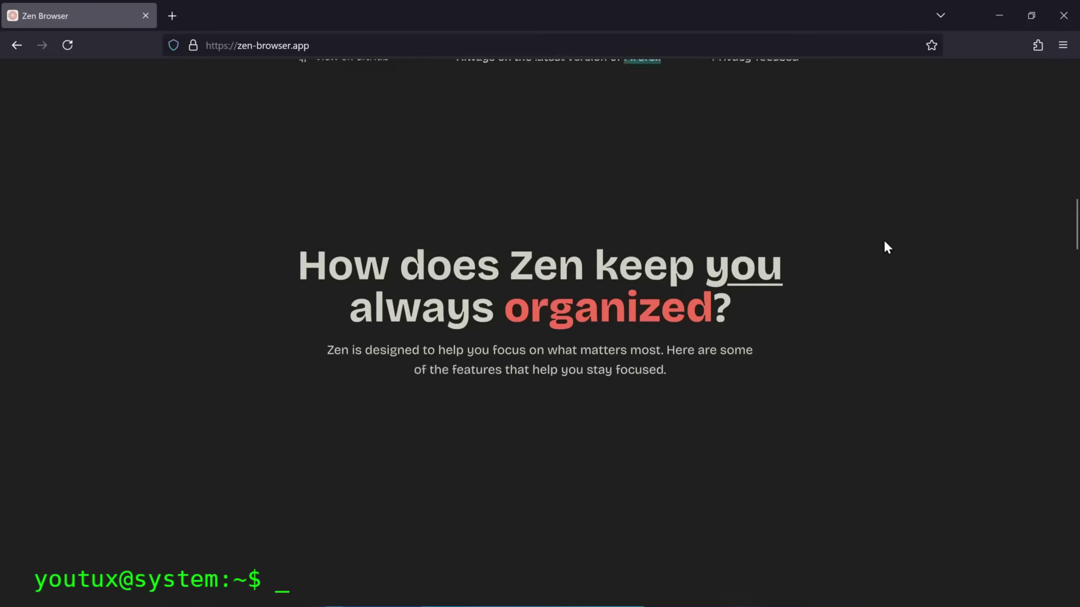
{"action": "scroll", "coordinate": [720, 220], "scroll_direction": "down", "scroll_amount": 10}
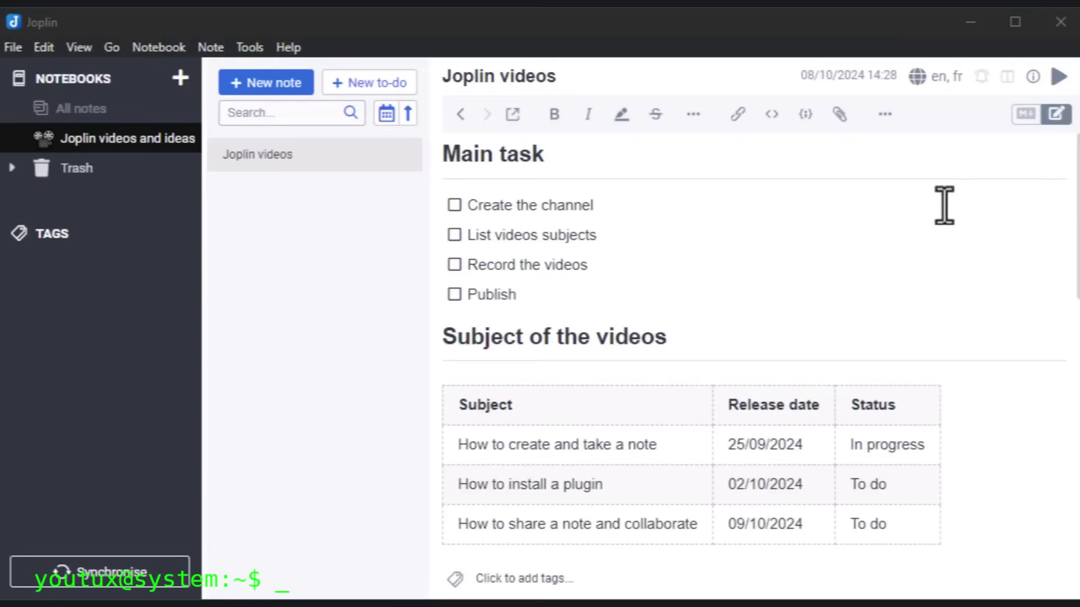
Create the Videos materials notebook with a toolbox emoji icon.
{"action": "left_click", "coordinate": [179, 79]}
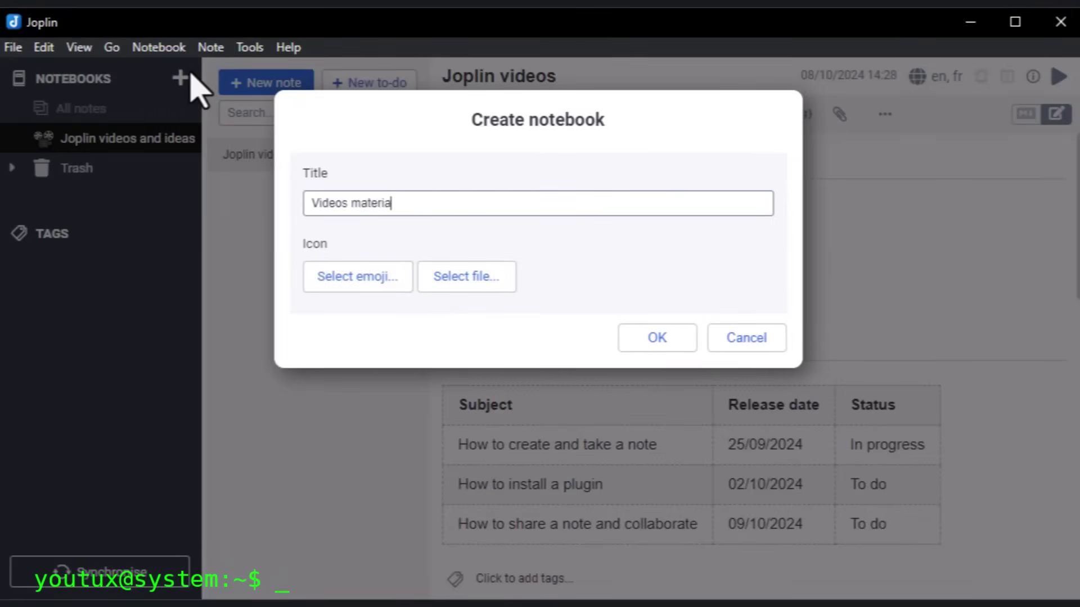
{"action": "left_click", "coordinate": [374, 282]}
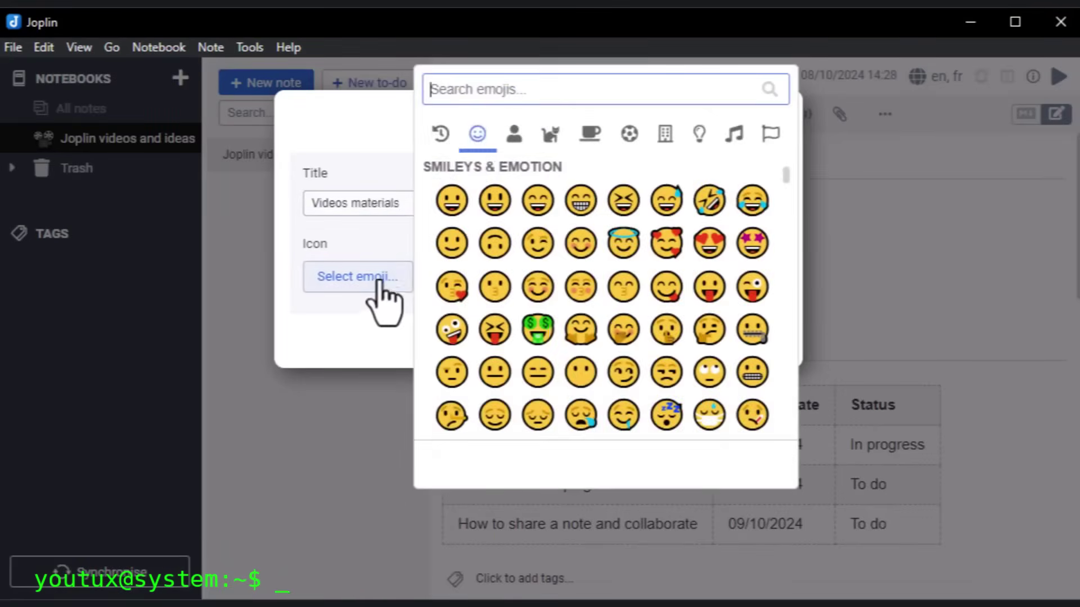
{"action": "type", "text": "tool"}
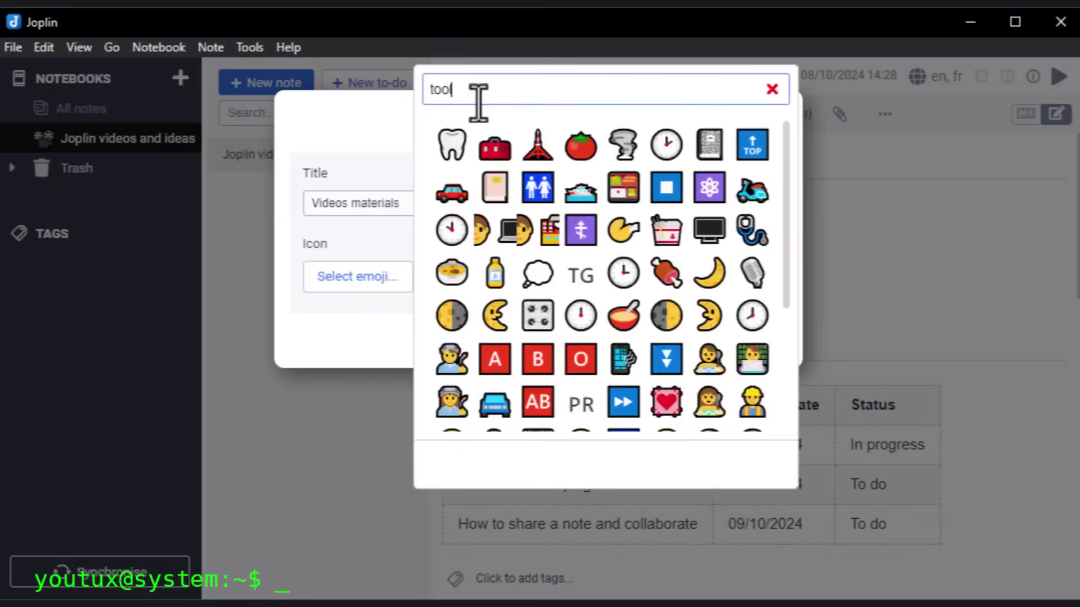
{"action": "left_click", "coordinate": [459, 148]}
{"action": "left_click", "coordinate": [655, 337]}
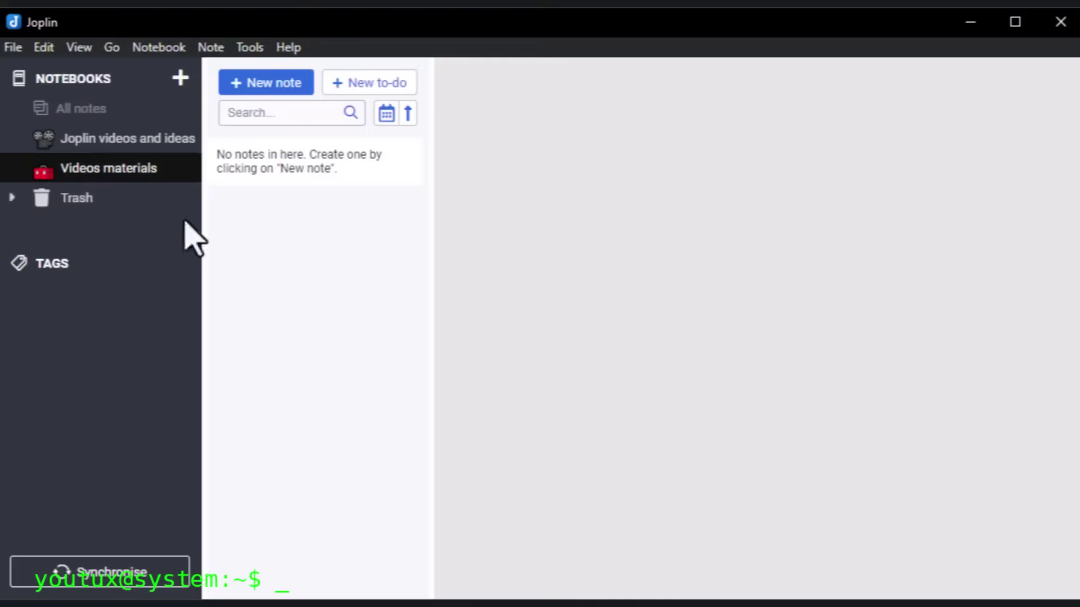
Add Inspiring content and Stats sub-notebooks inside Videos materials.
{"action": "right_click", "coordinate": [131, 166]}
{"action": "left_click", "coordinate": [151, 179]}
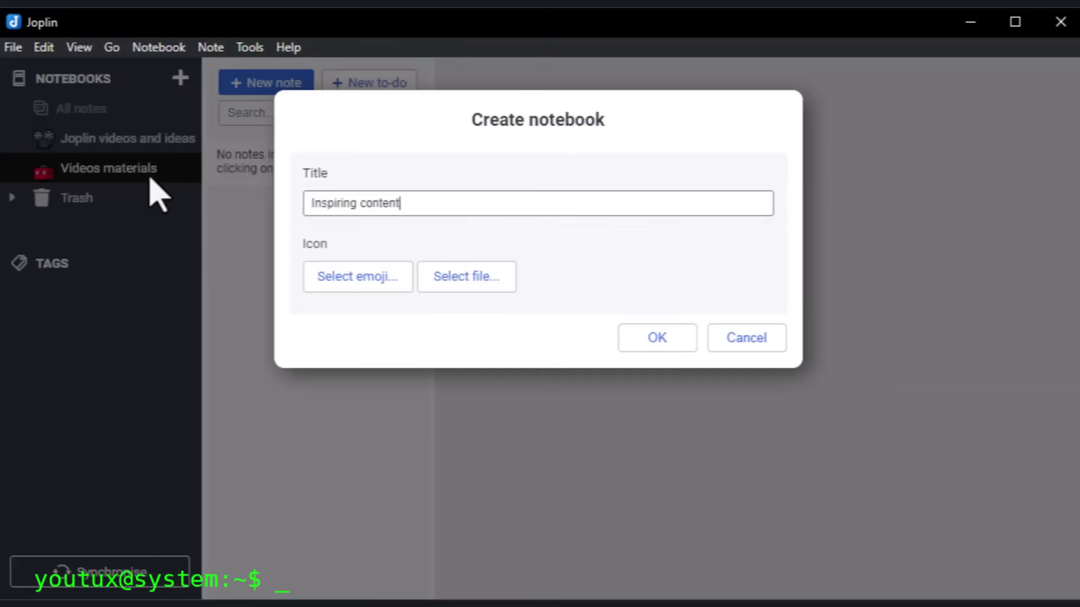
{"action": "left_click", "coordinate": [655, 337]}
{"action": "right_click", "coordinate": [121, 171]}
{"action": "left_click", "coordinate": [139, 175]}
{"action": "type", "text": "Sta"}
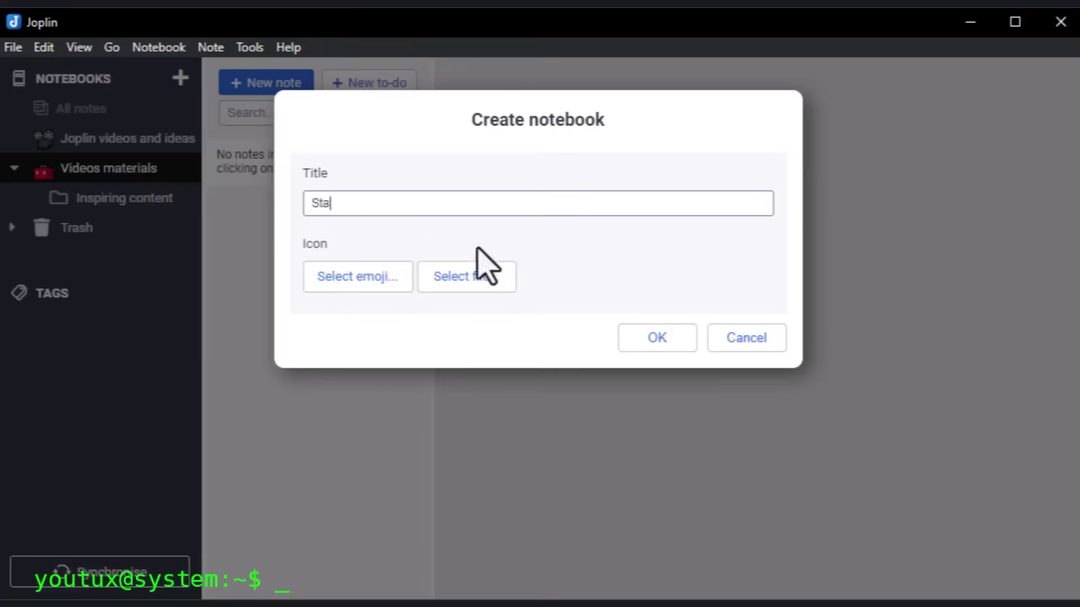
{"action": "type", "text": "ts"}
{"action": "key", "text": "Return"}
Create an 'Article about open source' note in Inspiring content and paste the article text.
{"action": "left_click", "coordinate": [124, 198]}
{"action": "key", "text": "ctrl+n"}
{"action": "type", "text": "Article about open source"}
{"action": "left_click", "coordinate": [589, 270]}
{"action": "key", "text": "ctrl+v"}
{"action": "scroll", "coordinate": [609, 308], "scroll_direction": "up", "scroll_amount": 20}
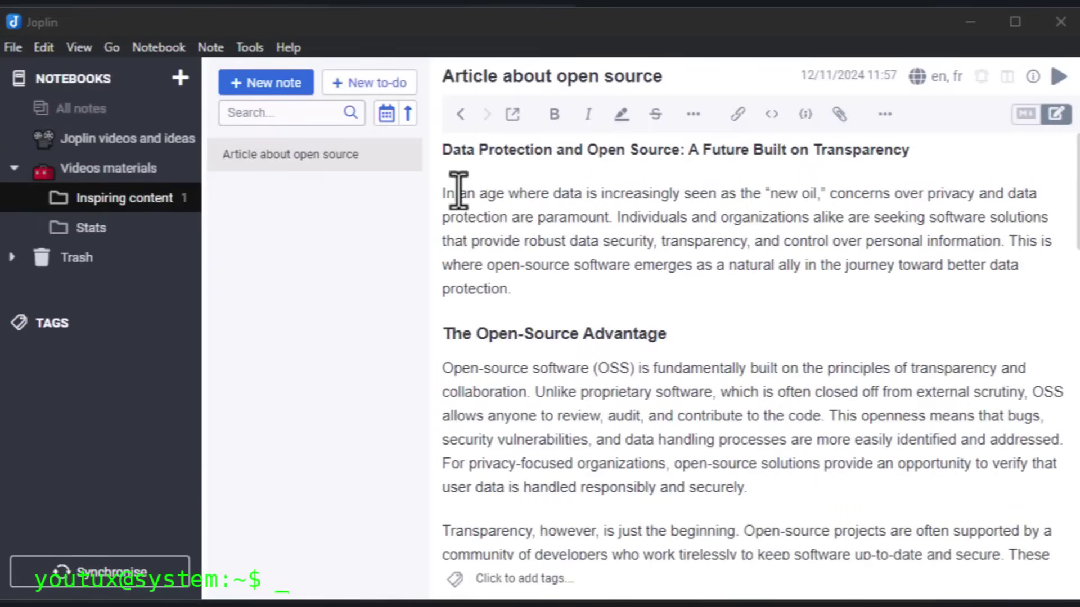
Tag the Article about open source note with article, inspiring content and open source.
{"action": "right_click", "coordinate": [352, 179]}
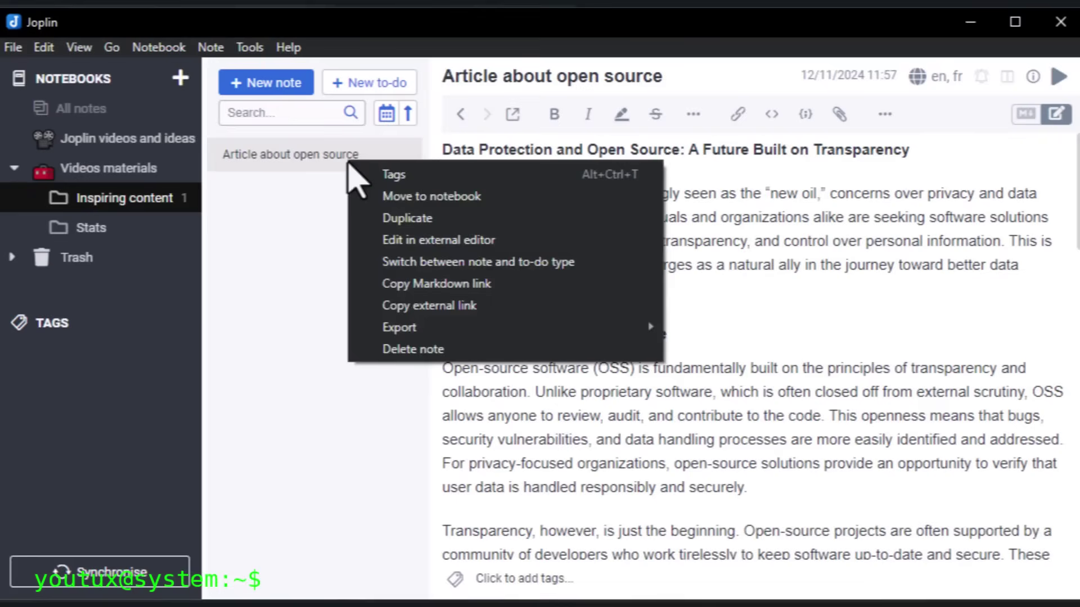
{"action": "left_click", "coordinate": [382, 174]}
{"action": "left_click", "coordinate": [528, 133]}
{"action": "type", "text": "a"}
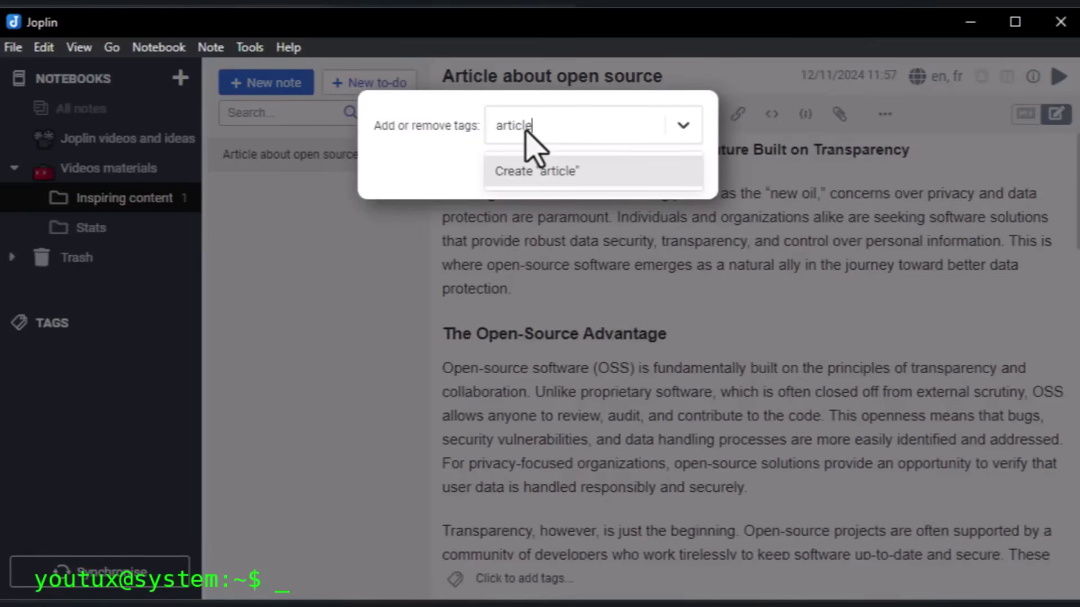
{"action": "type", "text": "rticle"}
{"action": "left_click", "coordinate": [539, 169]}
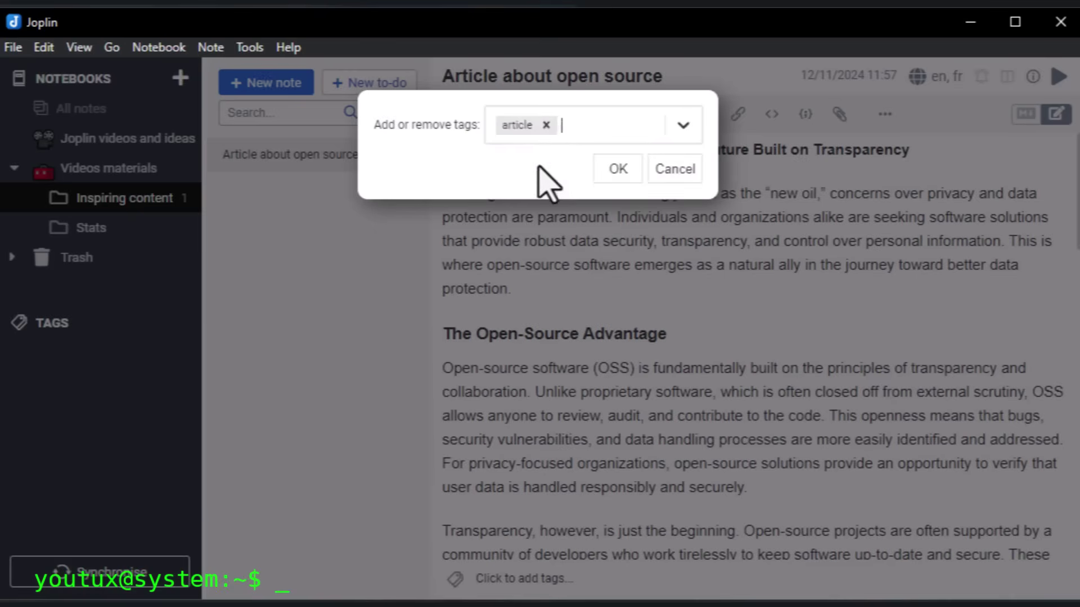
{"action": "left_click", "coordinate": [596, 135]}
{"action": "type", "text": "inspiring content"}
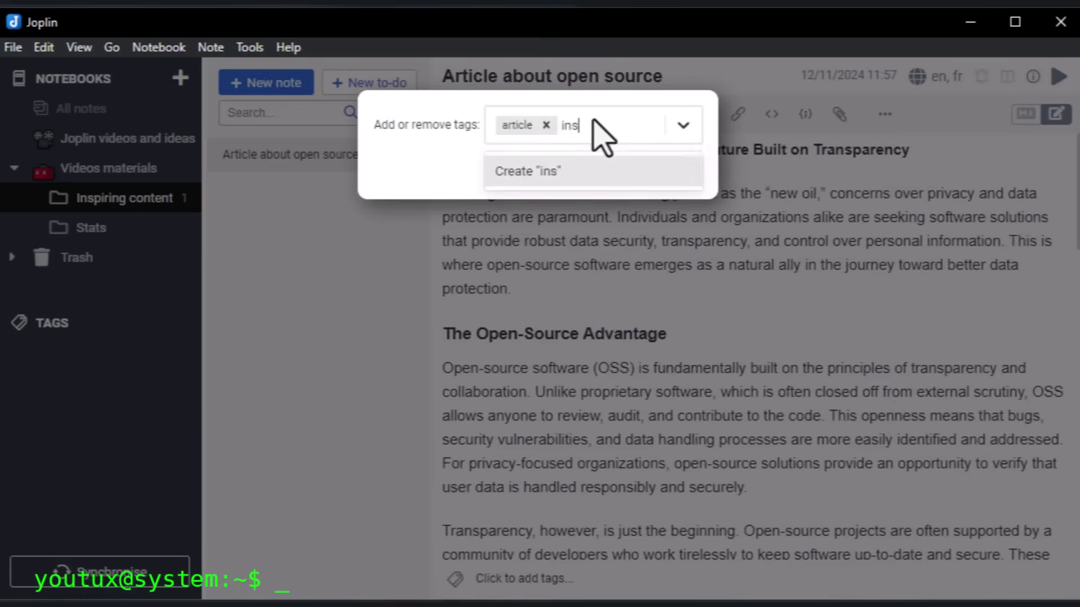
{"action": "key", "text": "Return"}
{"action": "type", "text": "open source"}
{"action": "key", "text": "Return"}
{"action": "left_click", "coordinate": [685, 169]}
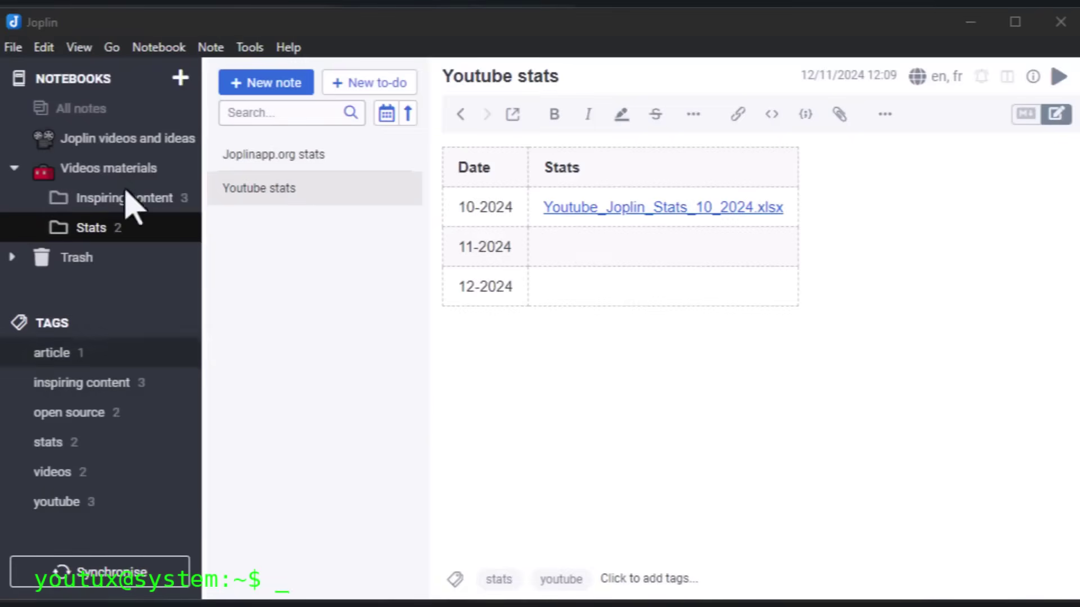
Browse notes by notebook (Videos materials, Inspiring content, Stats) and by tags inspiring content, open source, videos.
{"action": "left_click", "coordinate": [143, 149]}
{"action": "left_click", "coordinate": [134, 174]}
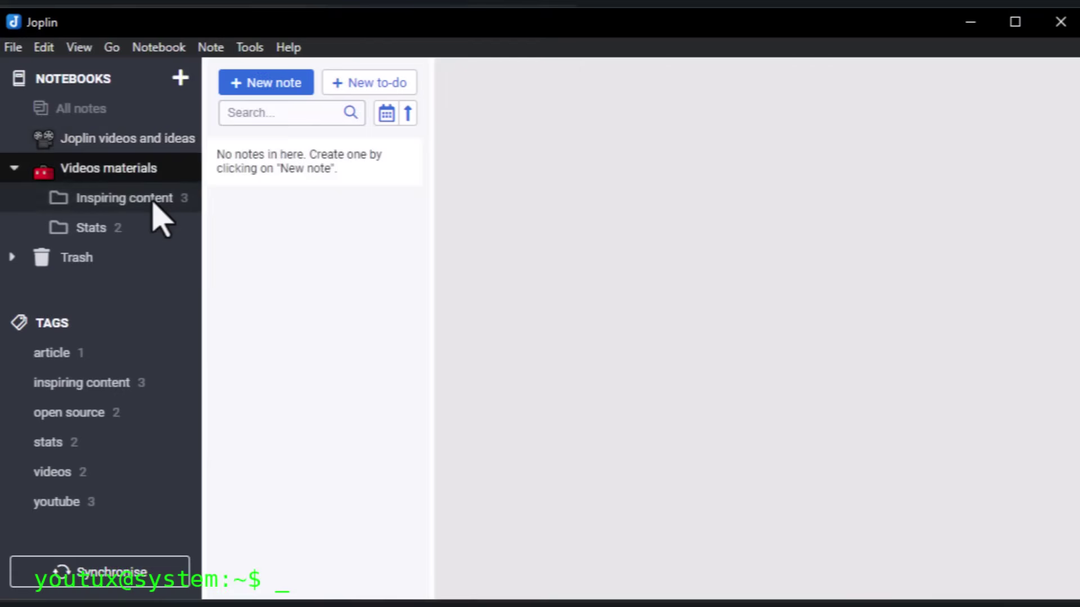
{"action": "left_click", "coordinate": [153, 201]}
{"action": "key", "text": "Down"}
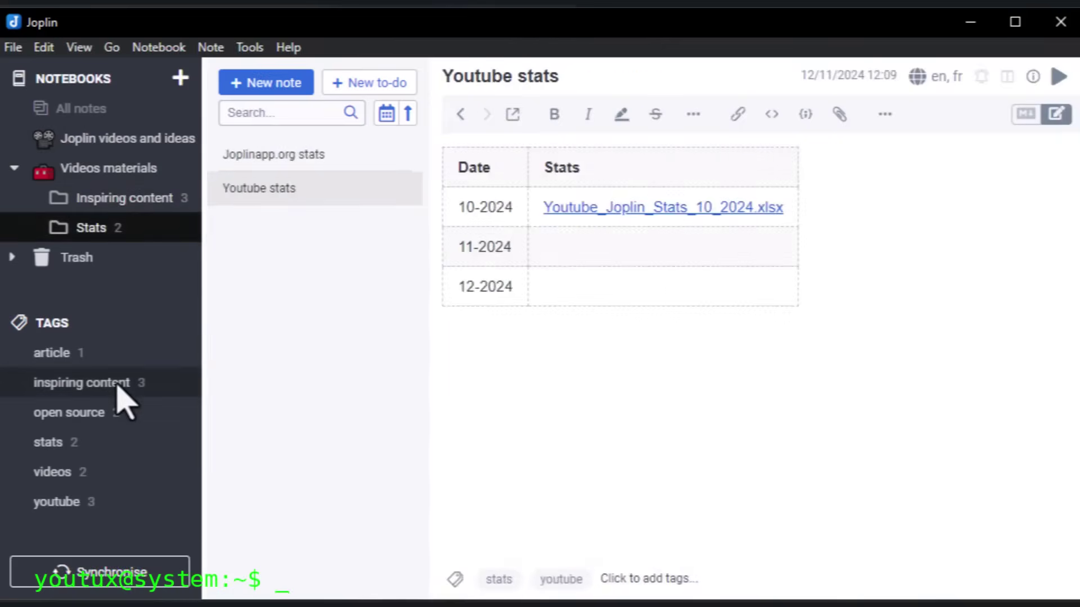
{"action": "left_click", "coordinate": [120, 397]}
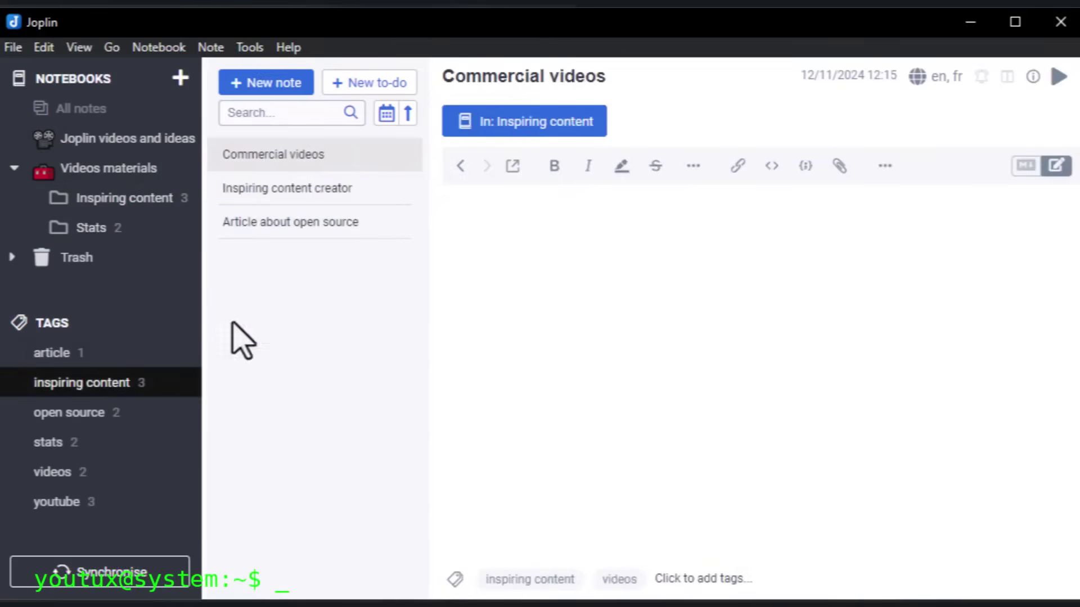
{"action": "left_click", "coordinate": [93, 416]}
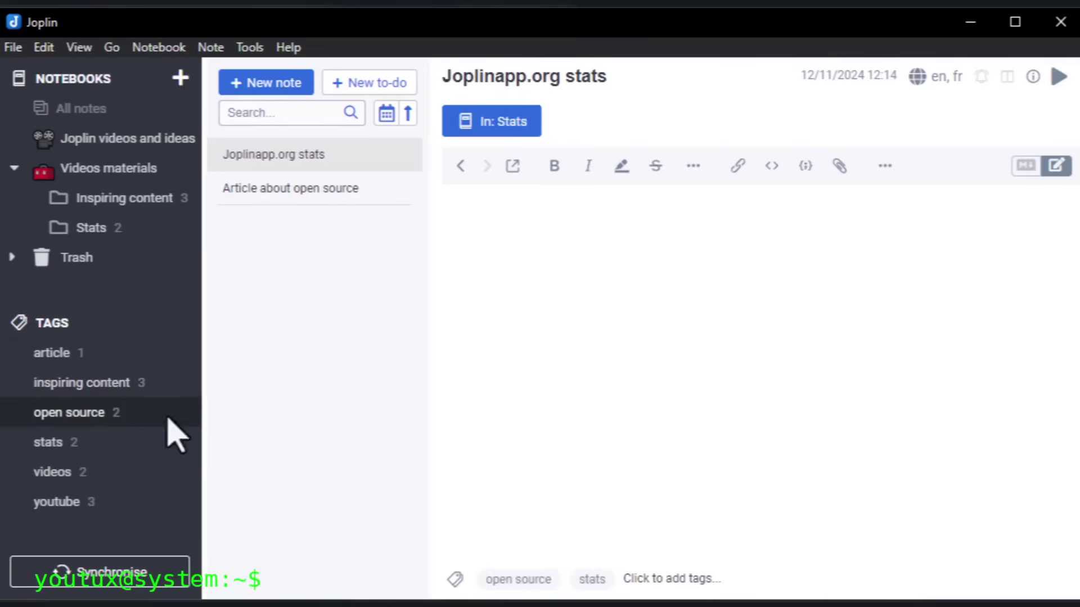
{"action": "left_click", "coordinate": [293, 190]}
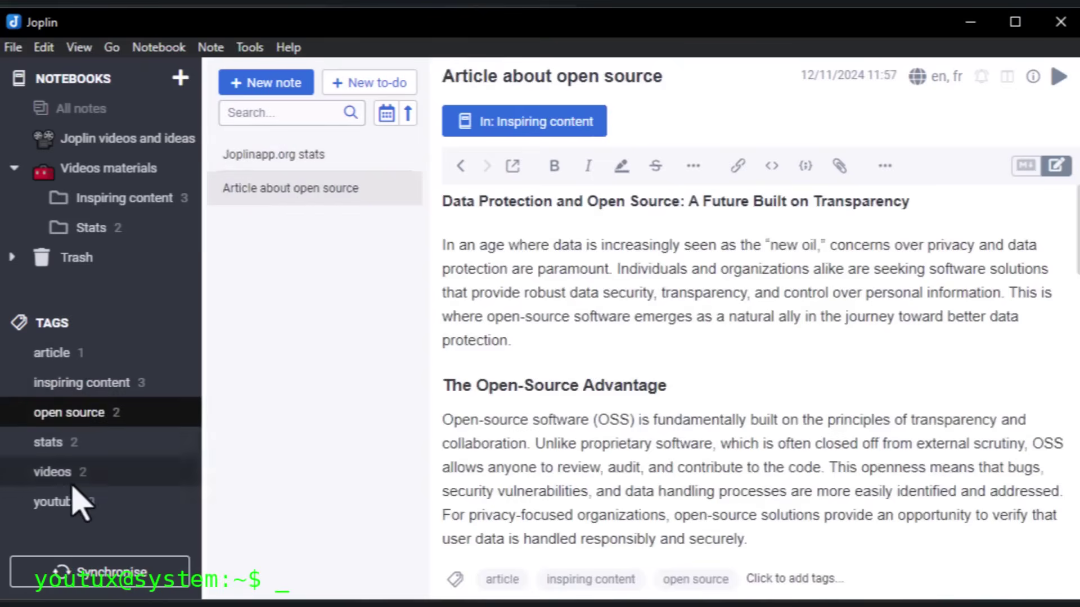
{"action": "left_click", "coordinate": [69, 475]}
{"action": "left_click", "coordinate": [283, 198]}
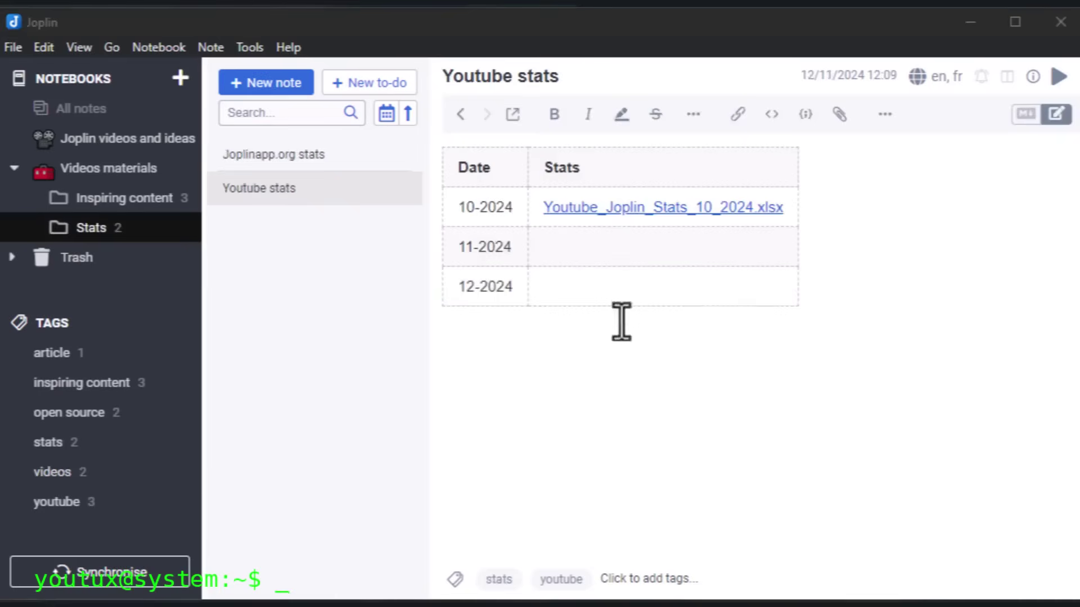
Search notes in the command palette, trying 'videos' then 'open', and open Article about open source.
{"action": "left_click", "coordinate": [248, 48]}
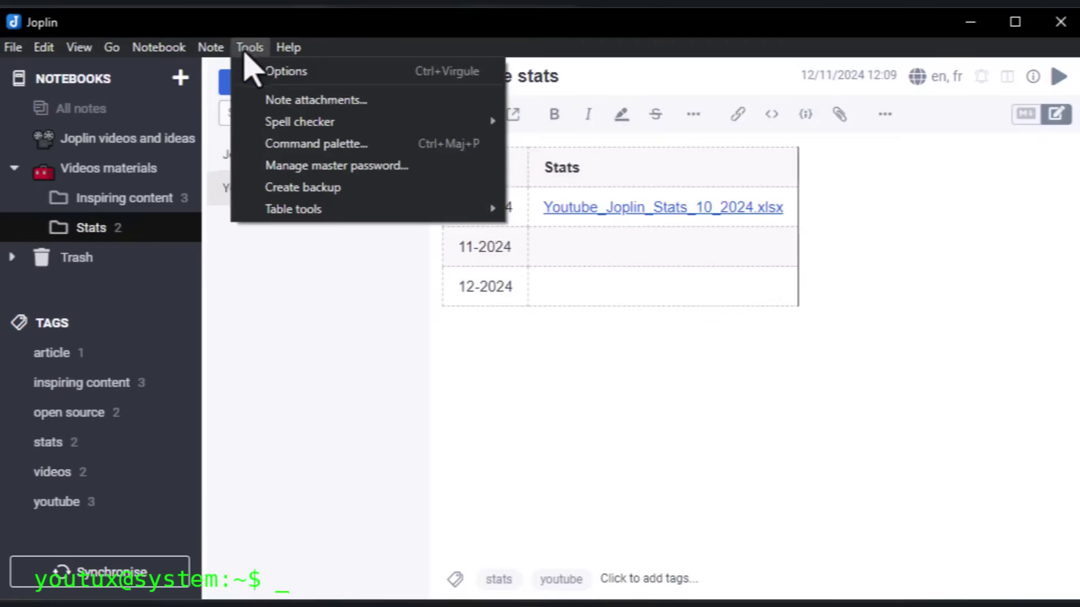
{"action": "left_click", "coordinate": [247, 143]}
{"action": "key", "text": "ctrl+shift+p"}
{"action": "type", "text": "videos"}
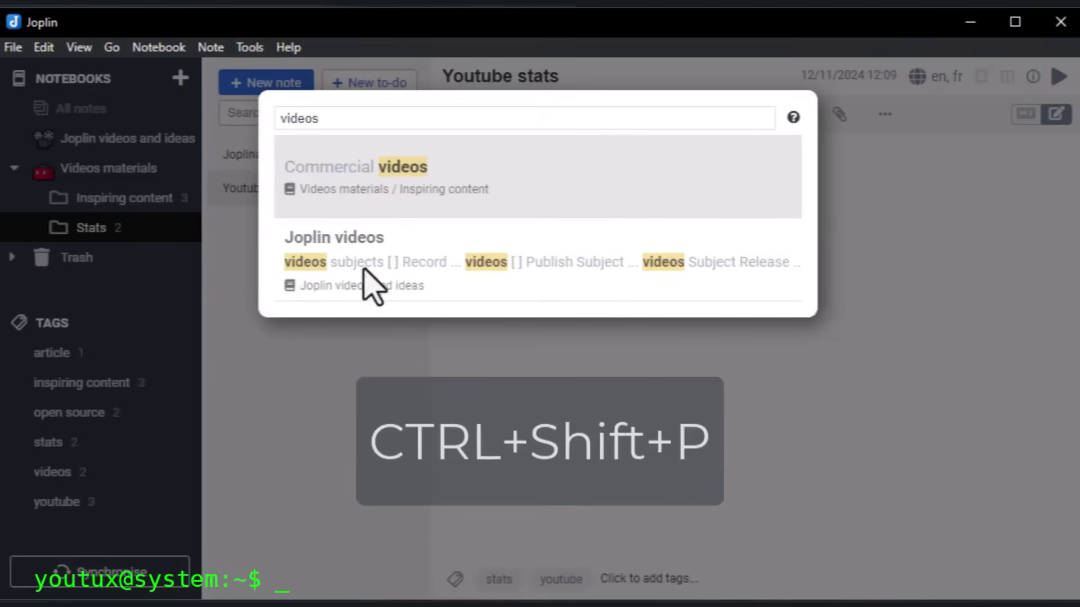
{"action": "left_click_drag", "start_coordinate": [322, 119], "coordinate": [268, 127]}
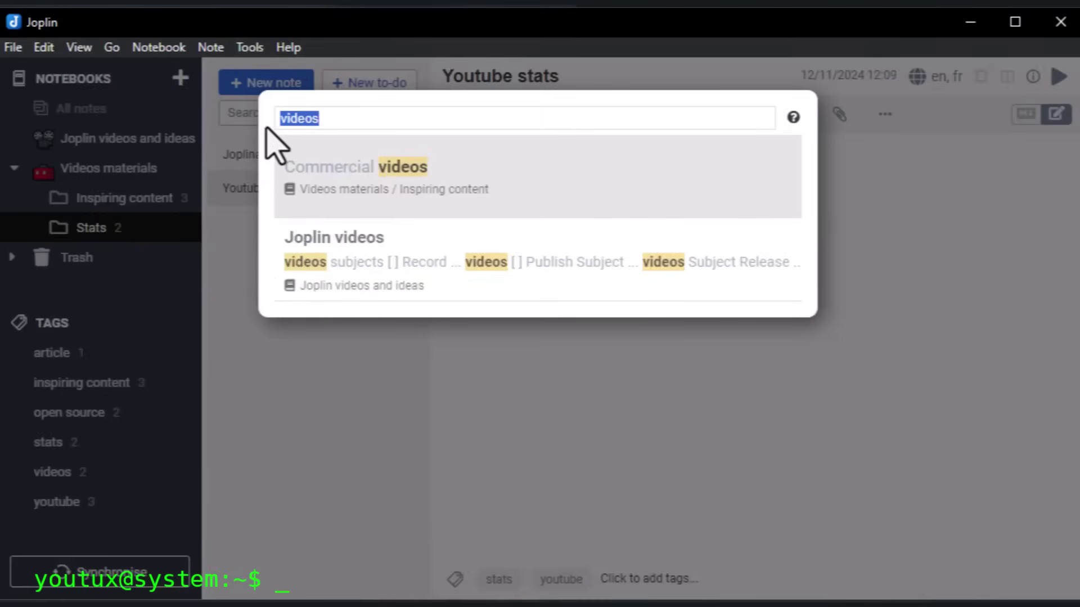
{"action": "type", "text": "xls"}
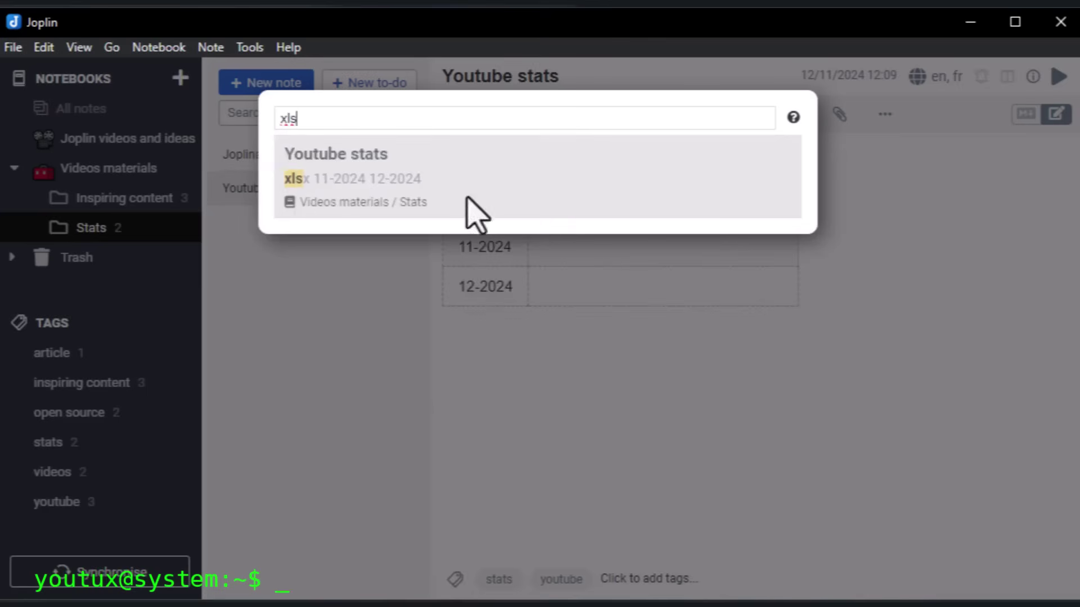
{"action": "key", "text": "BackSpace"}
{"action": "key", "text": "BackSpace"}
{"action": "key", "text": "BackSpace"}
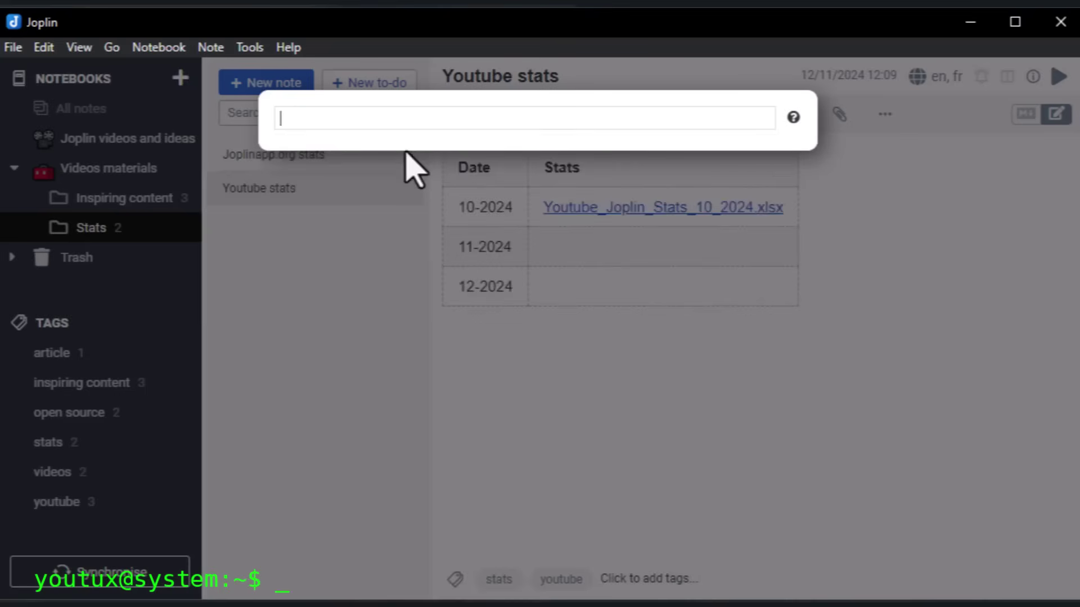
{"action": "type", "text": "open"}
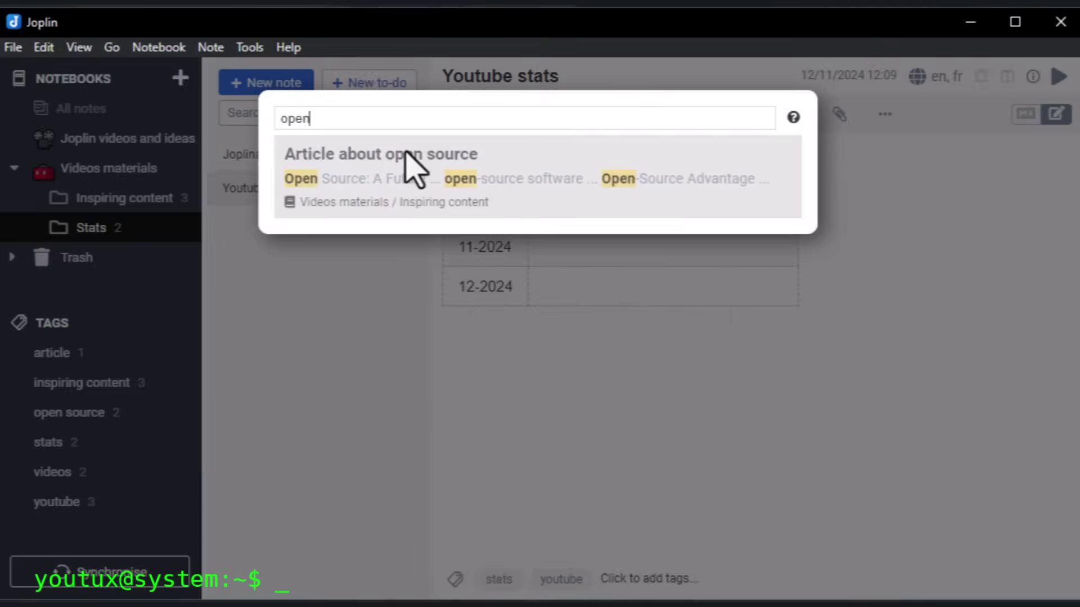
{"action": "left_click", "coordinate": [569, 192]}
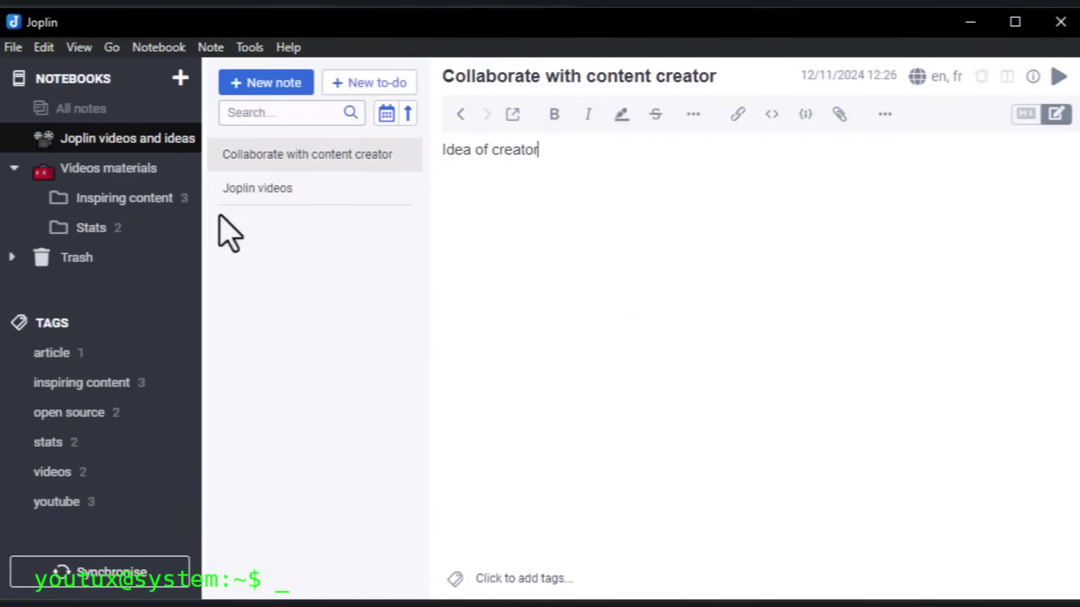
Copy a Markdown link to Inspiring content creator and follow it from the Joplin videos and ideas note.
{"action": "left_click", "coordinate": [184, 203]}
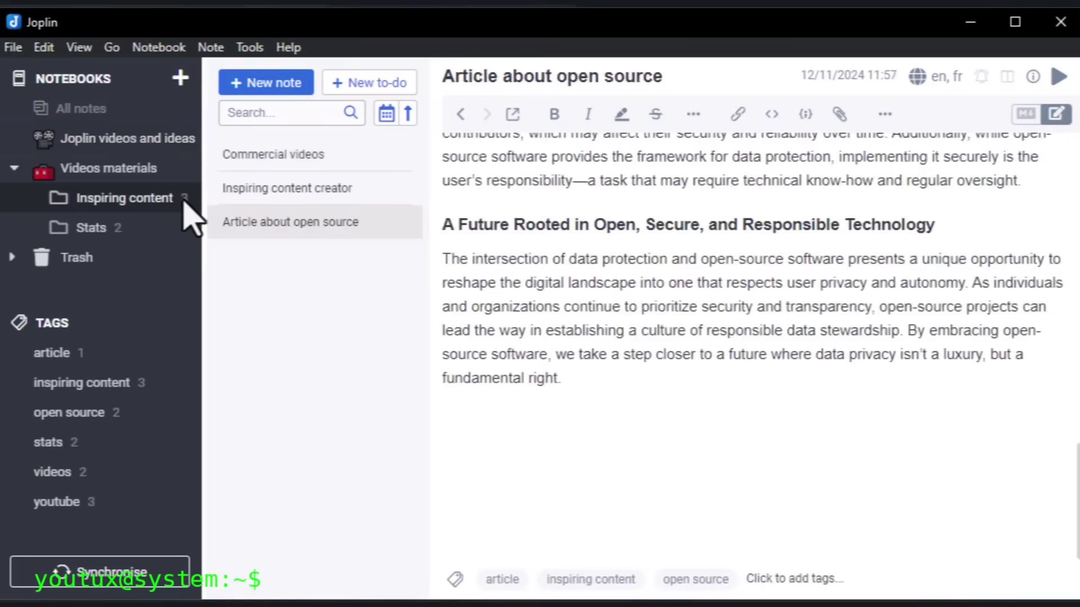
{"action": "right_click", "coordinate": [394, 210]}
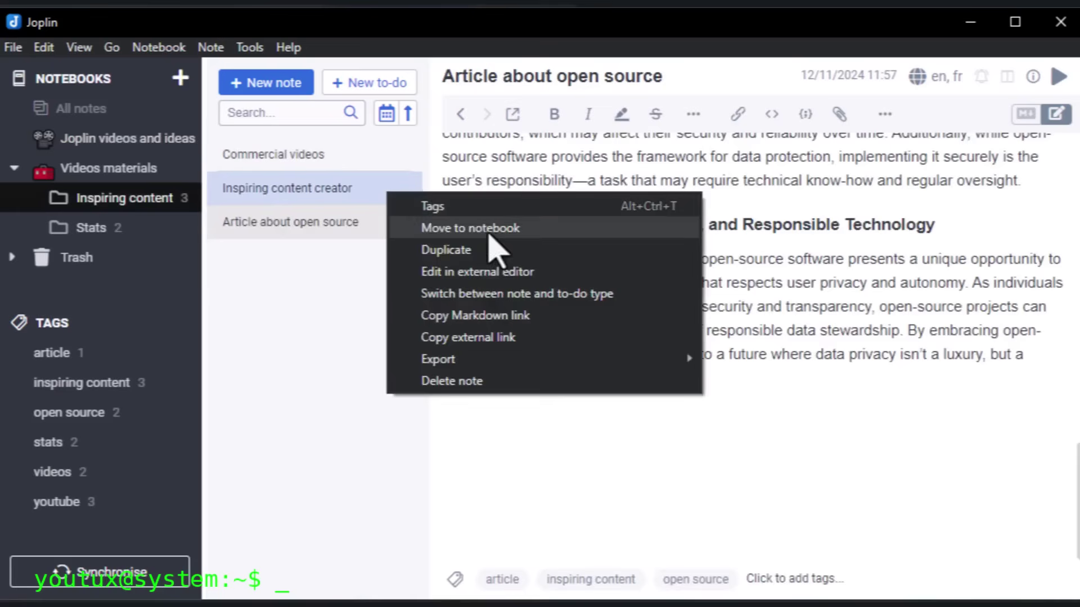
{"action": "left_click", "coordinate": [518, 317]}
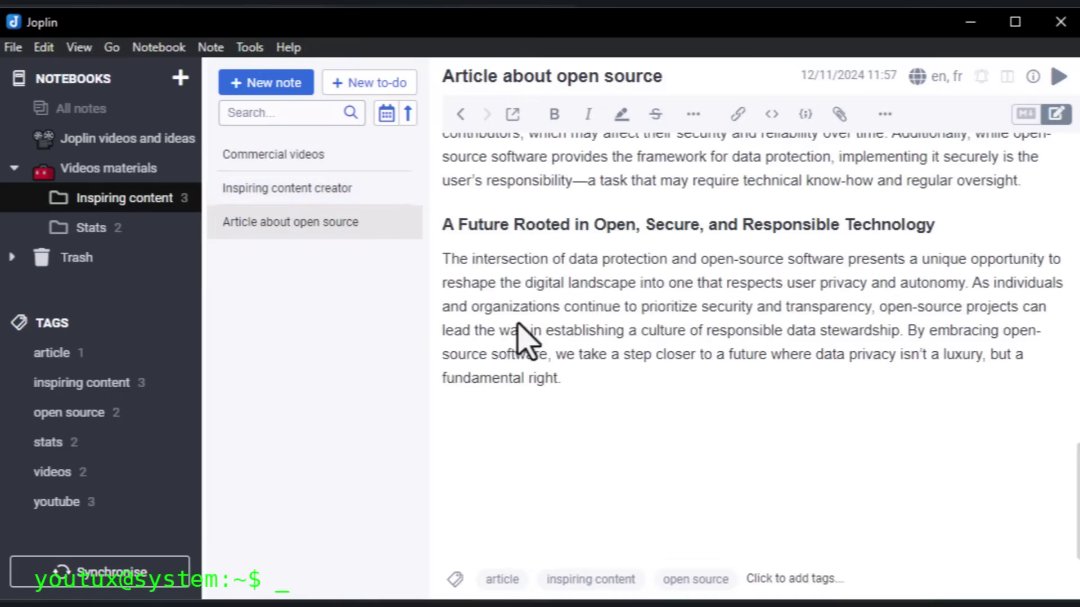
{"action": "left_click", "coordinate": [185, 141]}
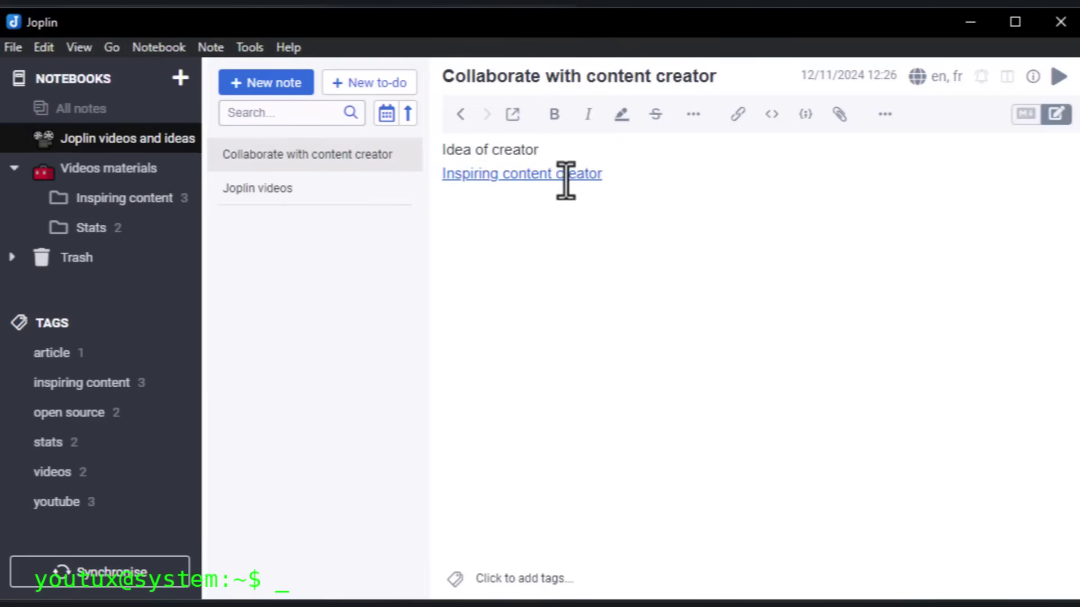
{"action": "left_click", "coordinate": [568, 174]}
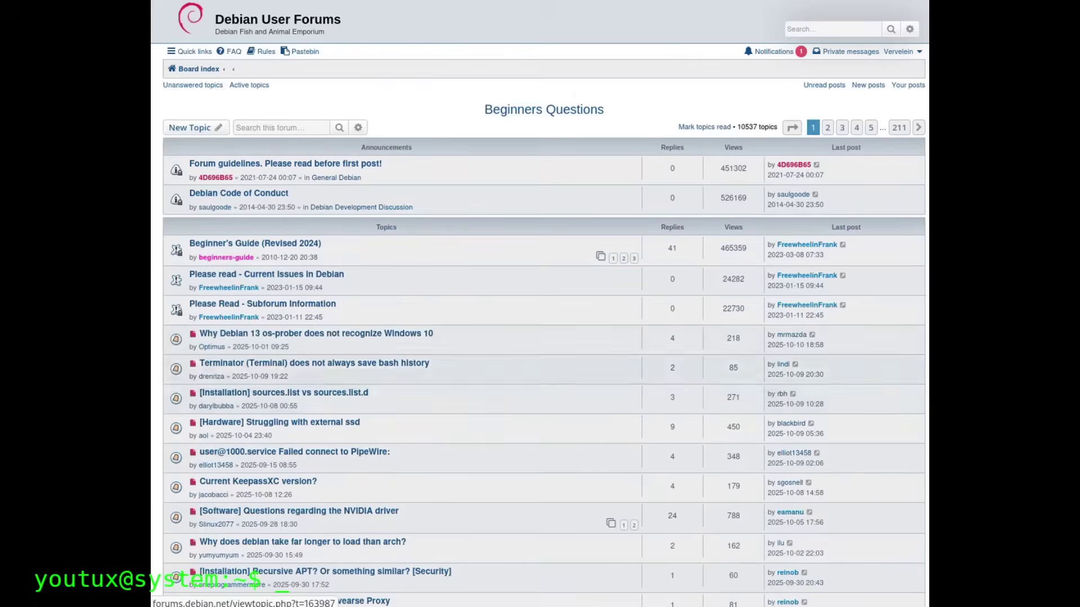
Open the Beginner's Guide (Revised 2024) topic and jump to its Intro section.
{"action": "left_click", "coordinate": [255, 243]}
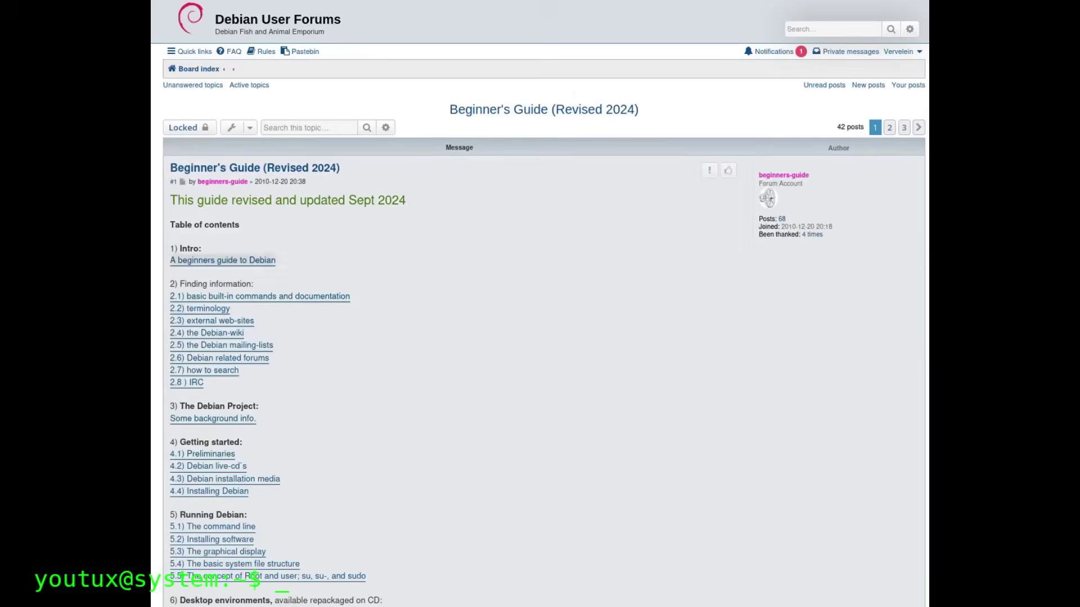
{"action": "left_click", "coordinate": [222, 260]}
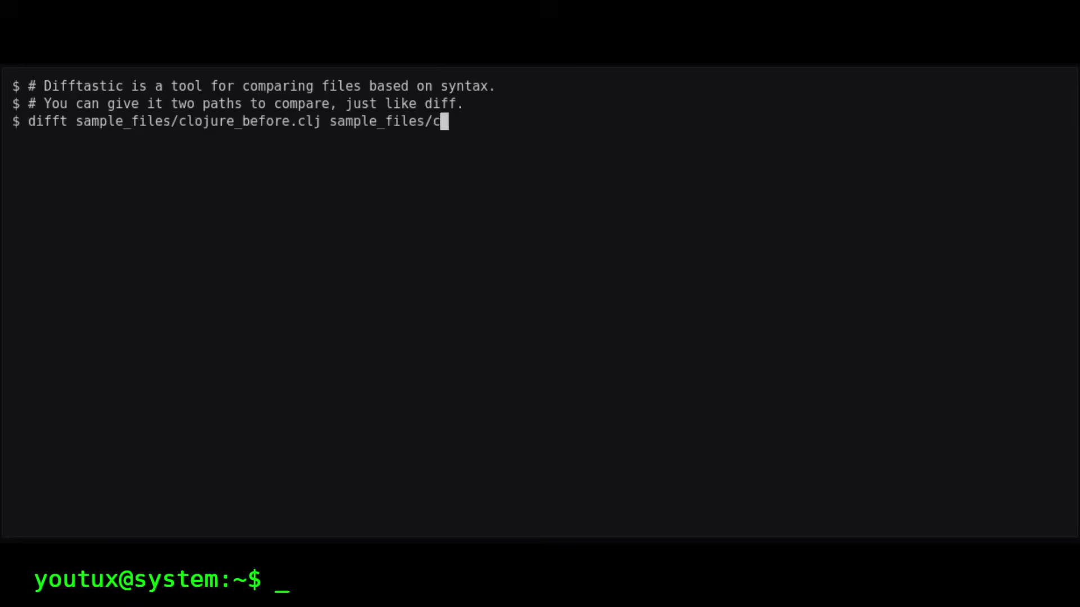
Run difft comparing sample_files/clojure_before.clj with sample_files/clojure_after.clj.
{"action": "key", "text": "Return"}
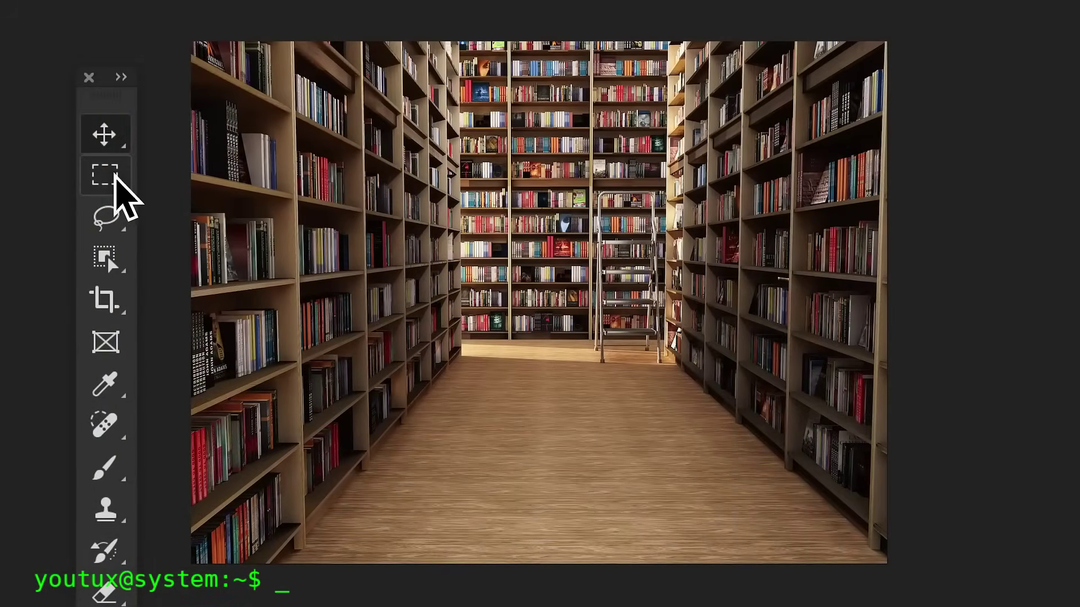
Marquee-select the far end of the aisle and generative-fill it with jungle.
{"action": "left_click", "coordinate": [116, 179]}
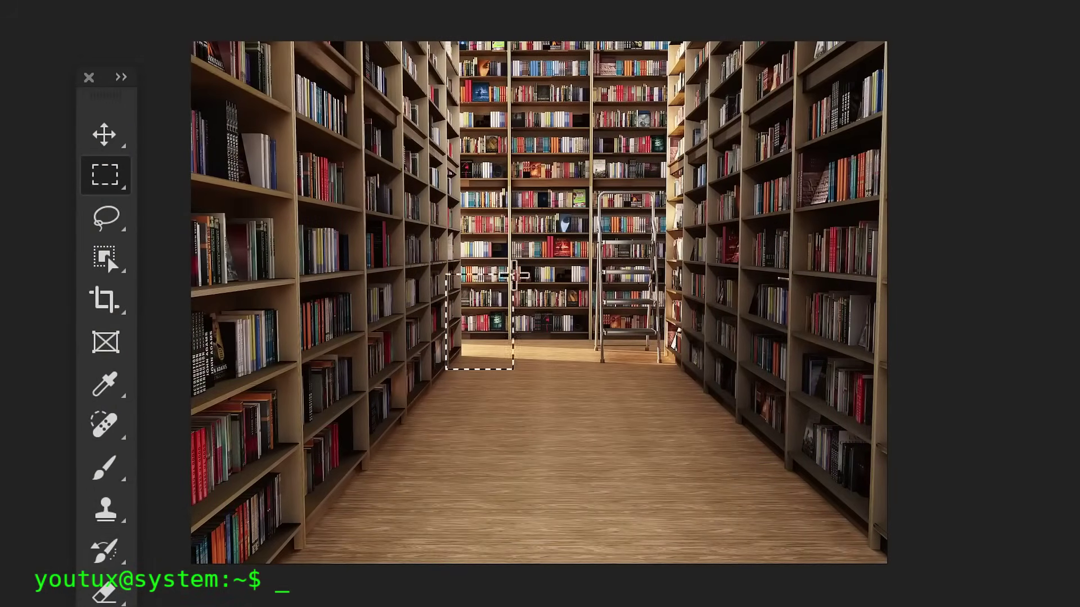
{"action": "left_click_drag", "start_coordinate": [678, 40], "coordinate": [679, 40]}
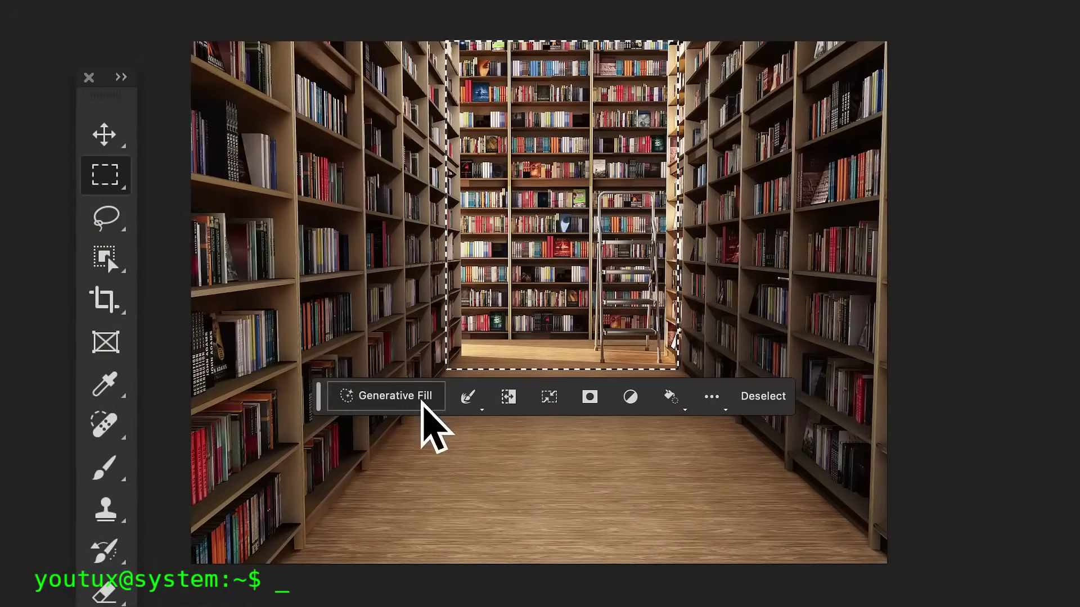
{"action": "left_click", "coordinate": [422, 400]}
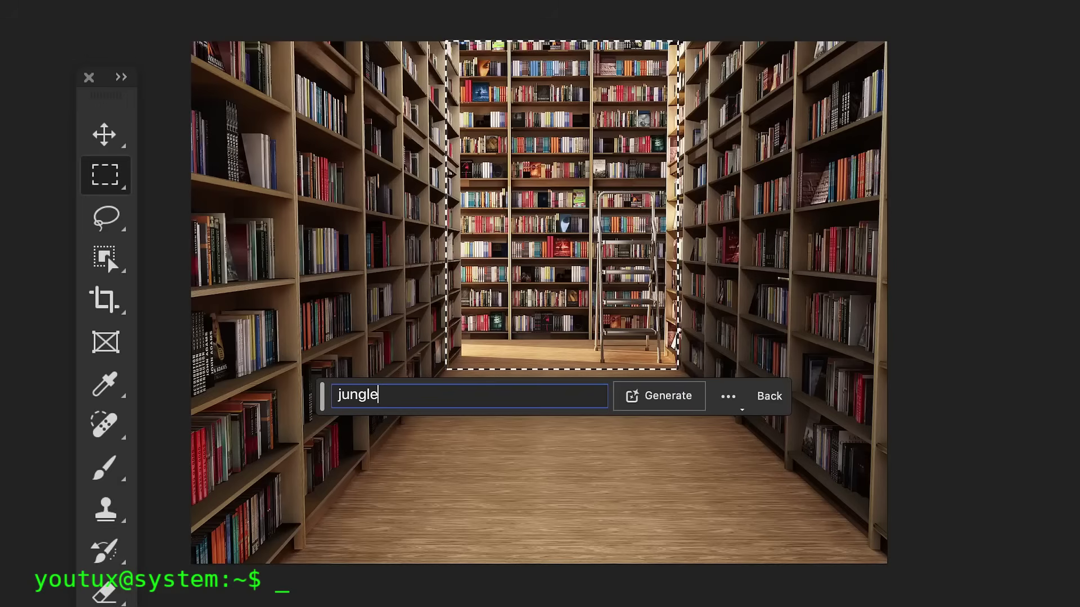
{"action": "left_click", "coordinate": [670, 402]}
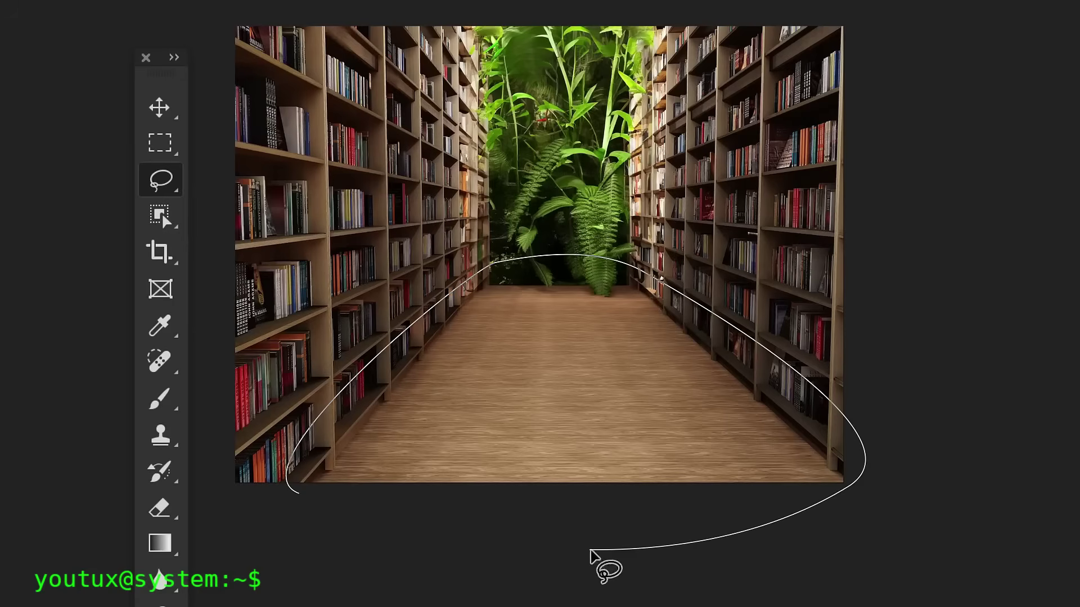
Replace the lassoed aisle floor with a 'lush moss' generative fill and show the second variation.
{"action": "left_click_drag", "start_coordinate": [590, 551], "coordinate": [301, 496]}
{"action": "left_click", "coordinate": [413, 526]}
{"action": "type", "text": "lush moss"}
{"action": "key", "text": "Return"}
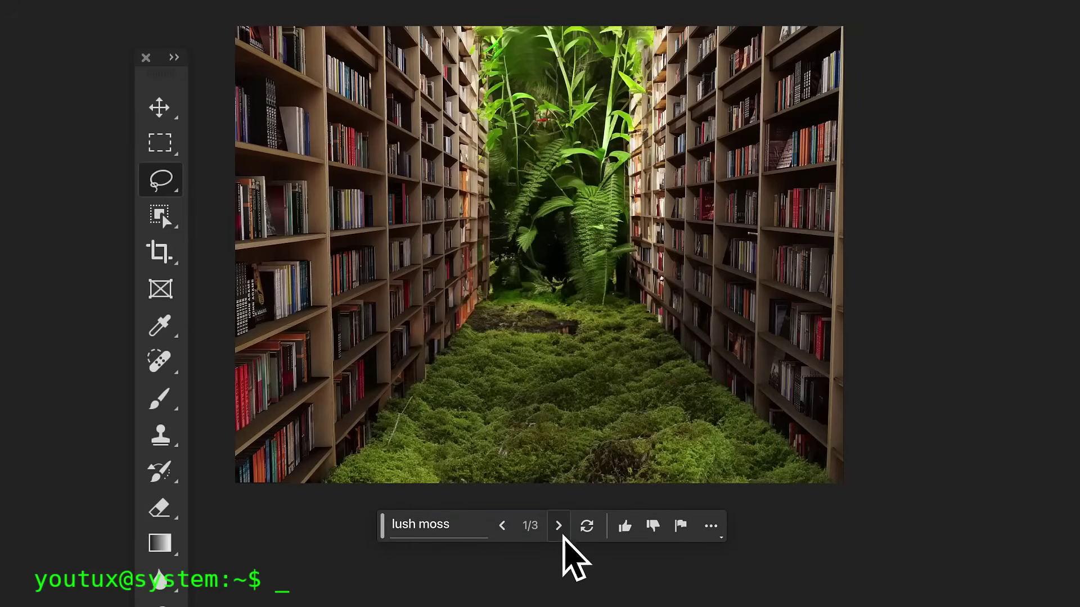
{"action": "left_click", "coordinate": [559, 527]}
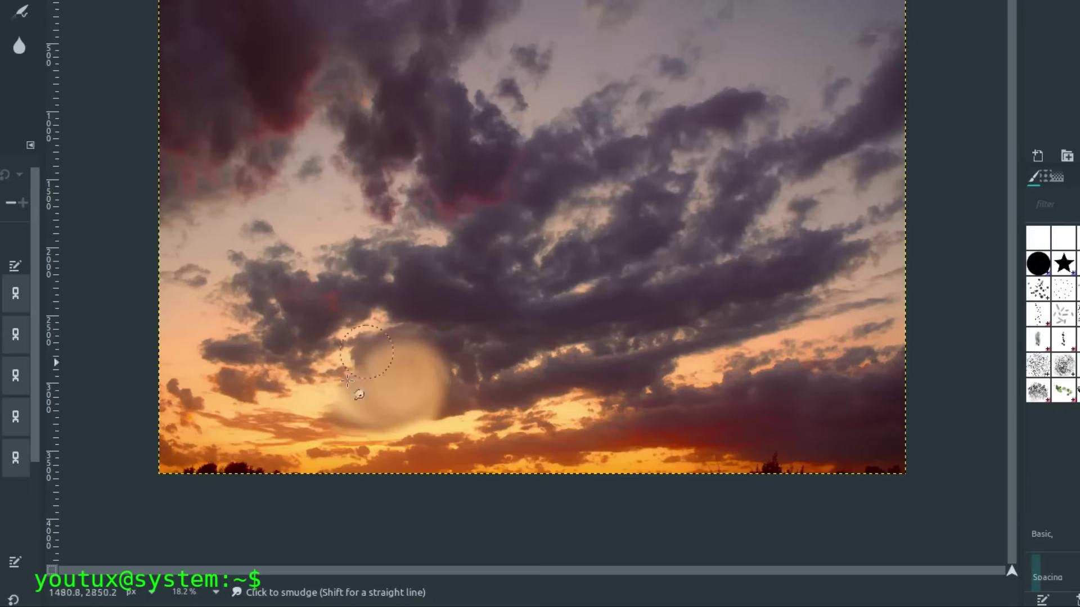
Swirl the sunset sky colours, then heal the white tear across the old portrait photo.
{"action": "mouse_move", "coordinate": [347, 381]}
{"action": "left_mouse_down"}
{"action": "mouse_move", "coordinate": [441, 350]}
{"action": "mouse_move", "coordinate": [337, 433]}
{"action": "left_mouse_up"}
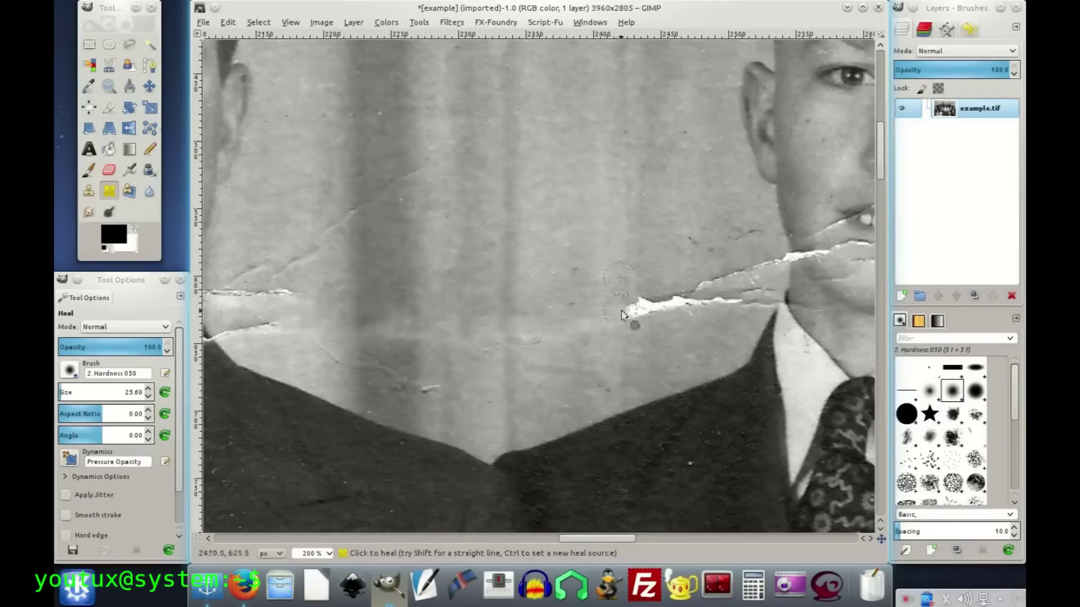
{"action": "left_click_drag", "start_coordinate": [621, 315], "coordinate": [718, 304]}
{"action": "scroll", "coordinate": [706, 377], "scroll_direction": "up", "scroll_amount": 5}
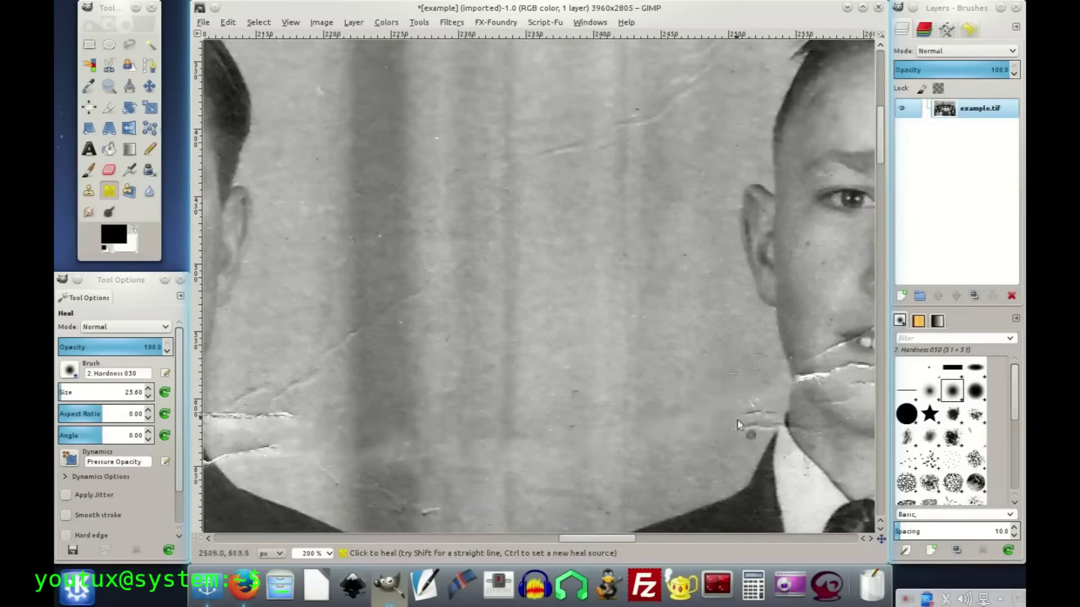
{"action": "scroll", "coordinate": [756, 415], "scroll_direction": "left", "scroll_amount": 10}
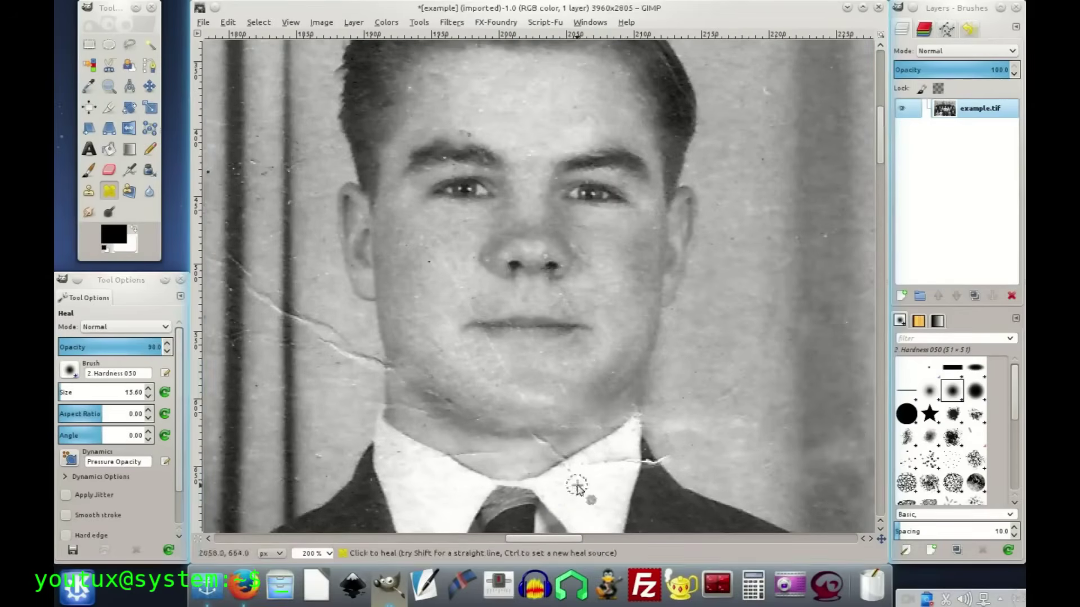
{"action": "scroll", "coordinate": [725, 393], "scroll_direction": "down", "scroll_amount": 6}
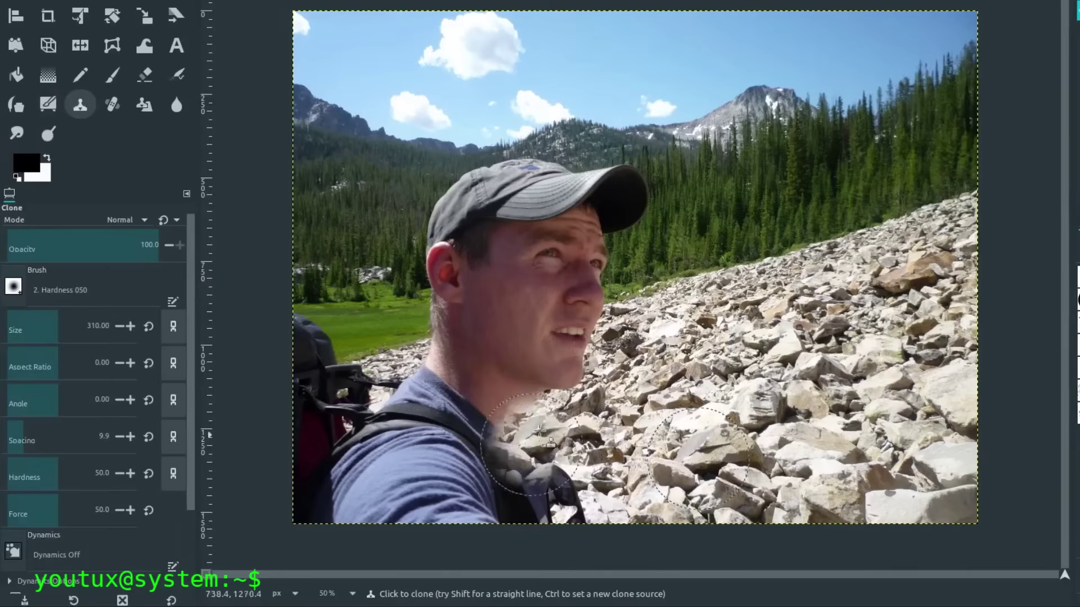
{"action": "mouse_move", "coordinate": [523, 450]}
{"action": "left_mouse_down"}
{"action": "mouse_move", "coordinate": [584, 388]}
{"action": "mouse_move", "coordinate": [555, 485]}
{"action": "left_mouse_up"}
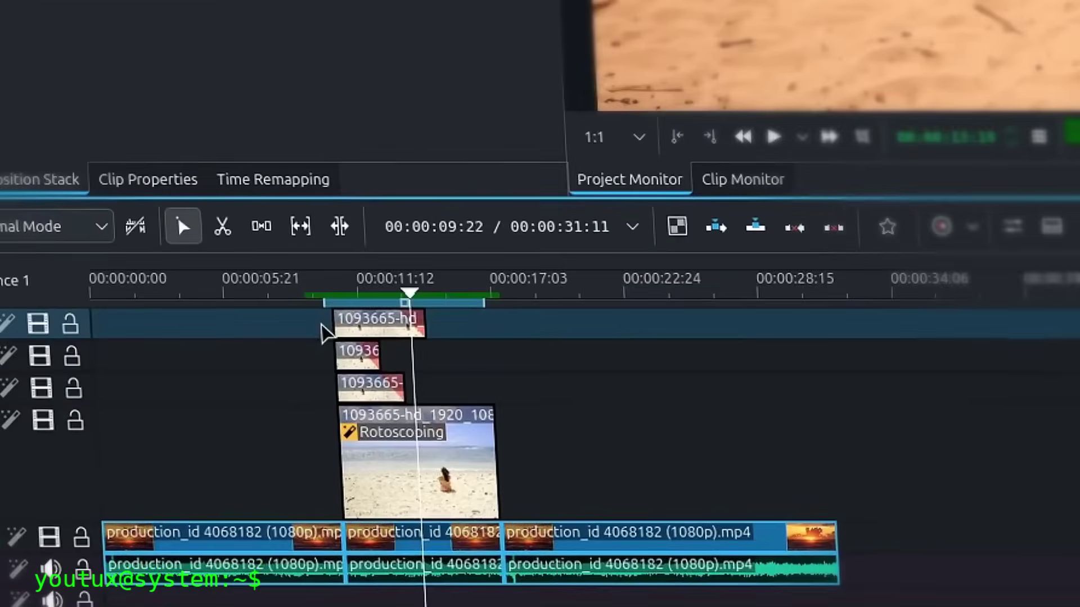
Nest the four selected upper-track clips into Sequence 2, check its contents, and return to Sequence 1.
{"action": "left_click_drag", "start_coordinate": [322, 327], "coordinate": [501, 506]}
{"action": "right_click", "coordinate": [435, 467]}
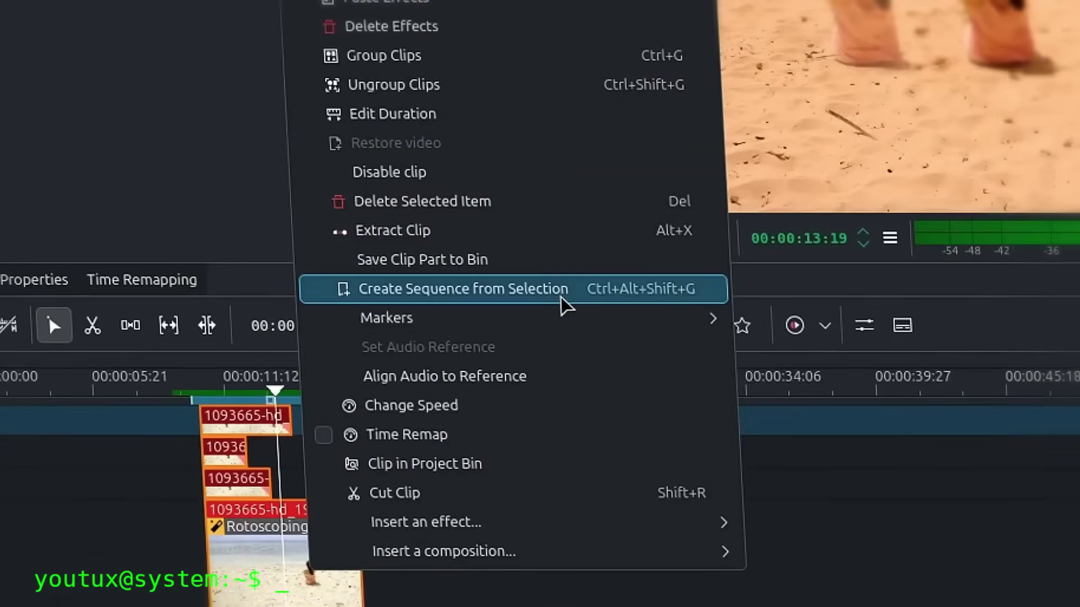
{"action": "left_click", "coordinate": [561, 297]}
{"action": "left_click", "coordinate": [534, 197]}
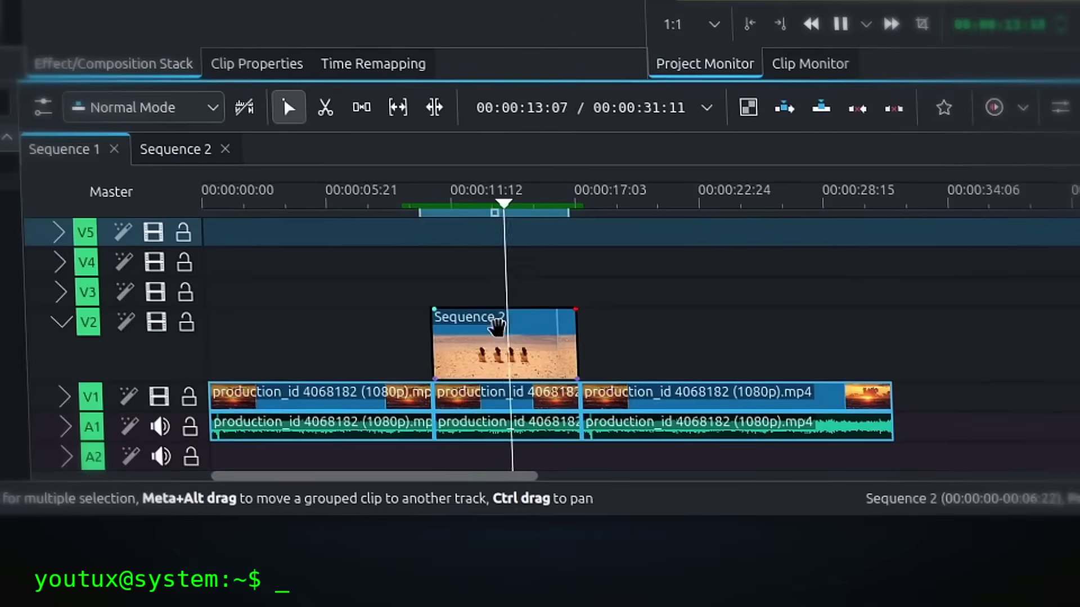
{"action": "double_click", "coordinate": [502, 333]}
{"action": "left_click", "coordinate": [71, 149]}
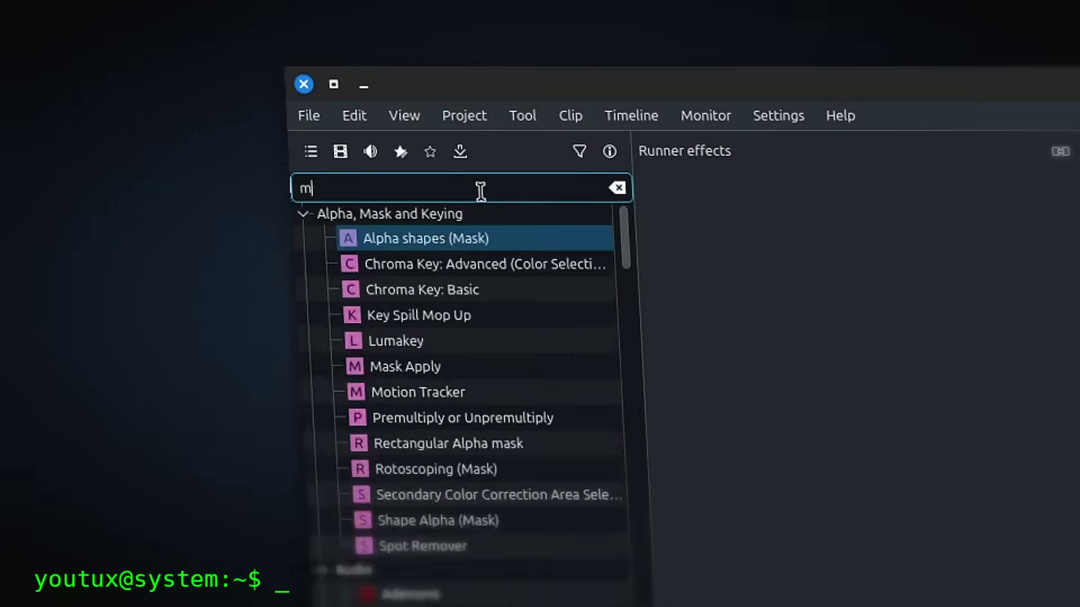
Add a Motion Tracker with keyframes spacing 15, pick a tracking algorithm, and analyse the runner and car clips.
{"action": "type", "text": "otio"}
{"action": "double_click", "coordinate": [441, 248]}
{"action": "double_click", "coordinate": [792, 167]}
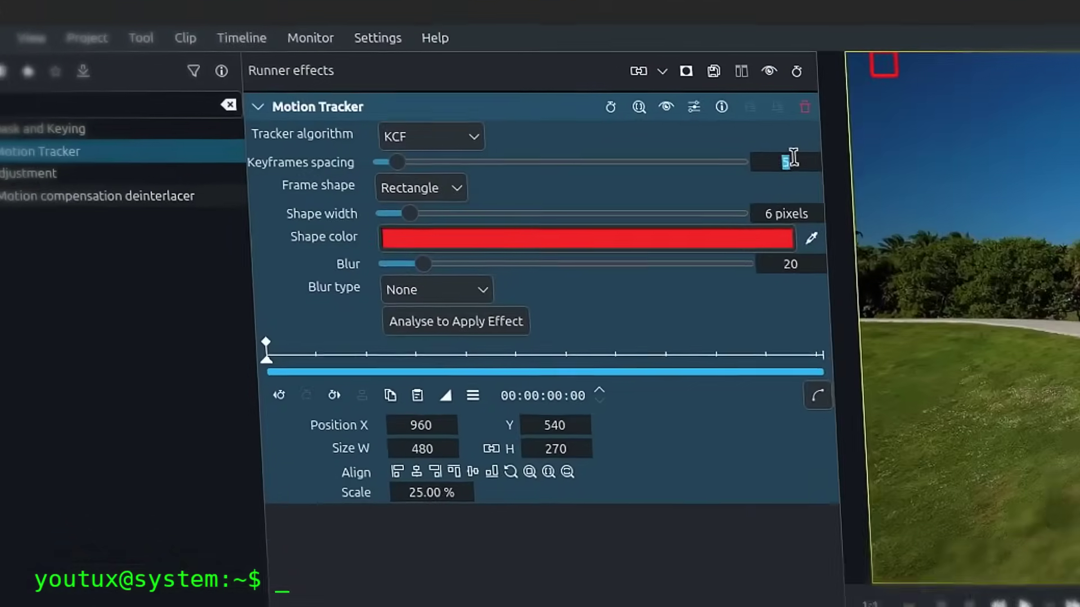
{"action": "type", "text": "15"}
{"action": "left_click", "coordinate": [472, 143]}
{"action": "left_click", "coordinate": [467, 317]}
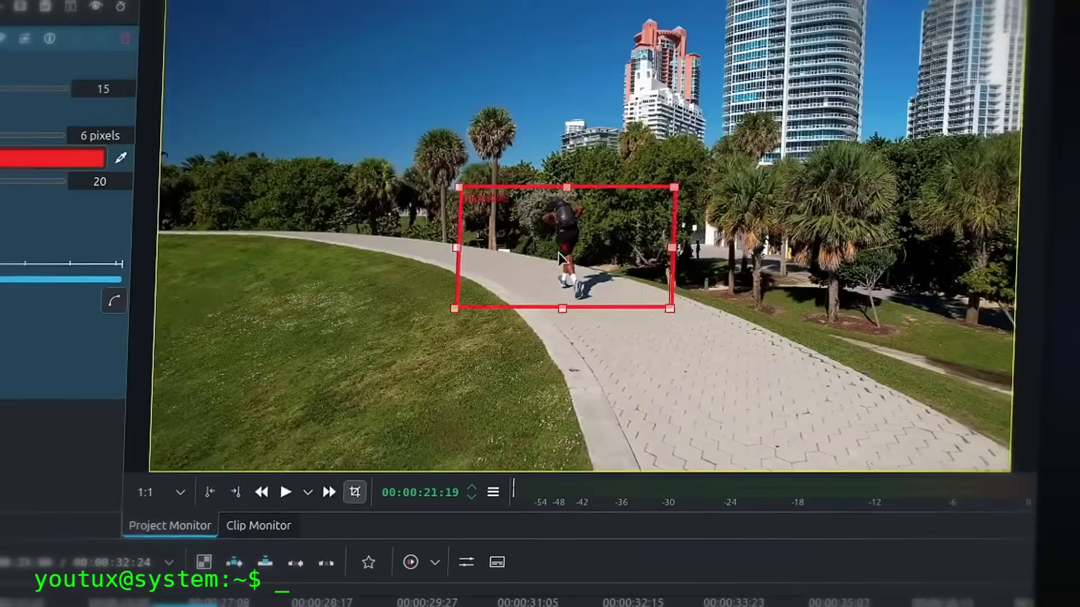
{"action": "left_click", "coordinate": [415, 221]}
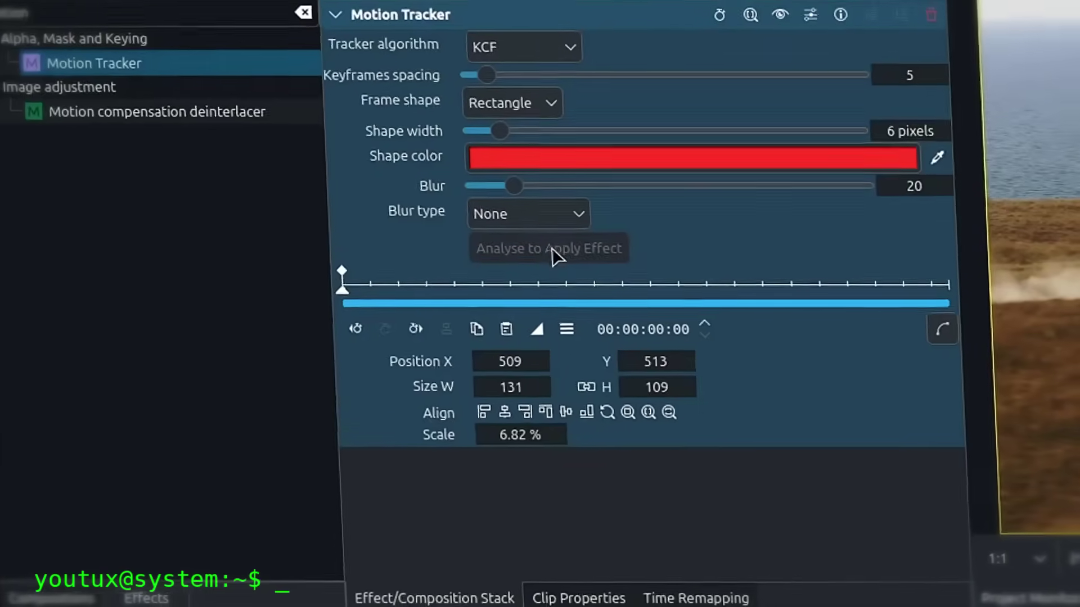
{"action": "left_click", "coordinate": [552, 248]}
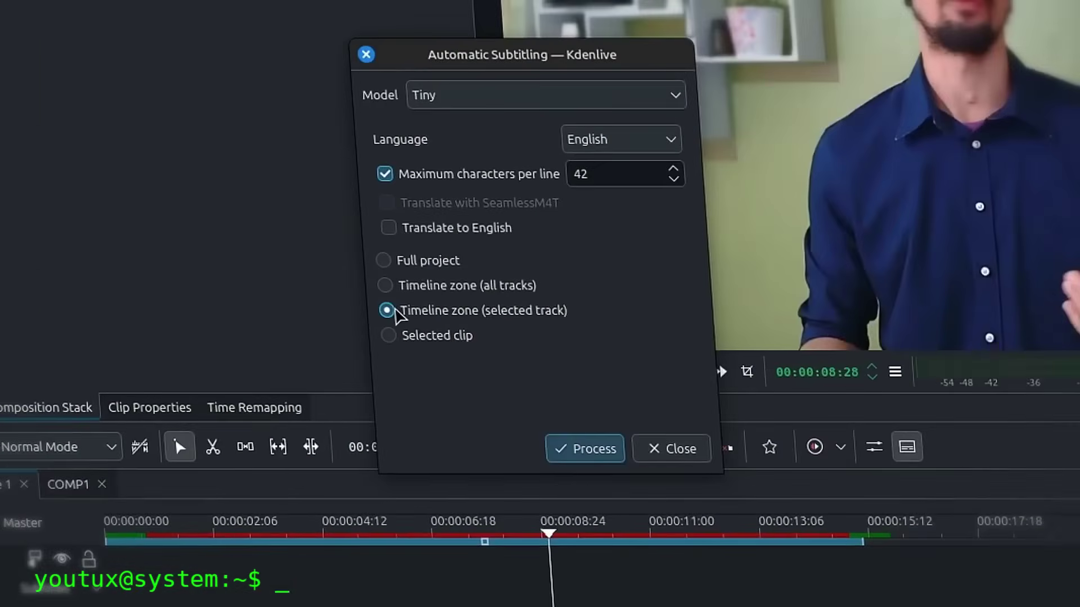
Generate subtitles for the selected track's timeline zone, then play the captioned video from the start.
{"action": "left_click", "coordinate": [585, 449]}
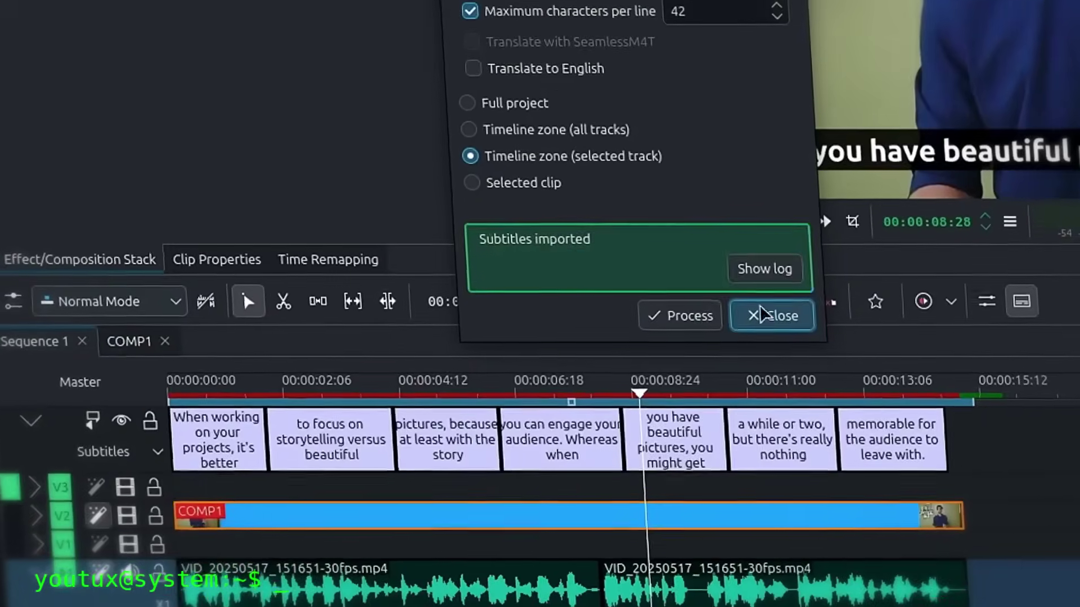
{"action": "left_click", "coordinate": [772, 316]}
{"action": "key", "text": "space"}
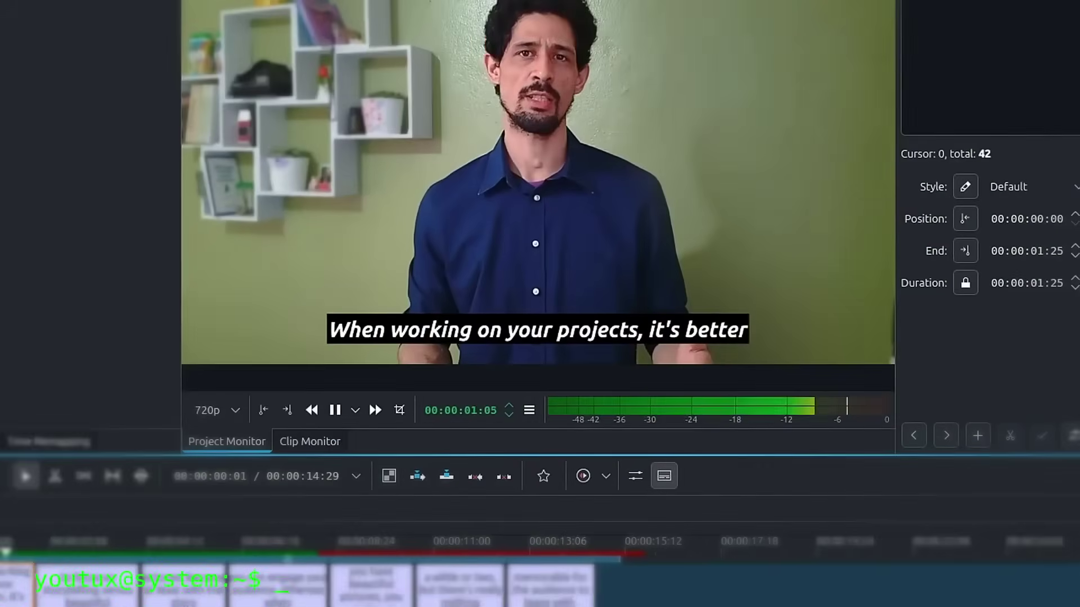